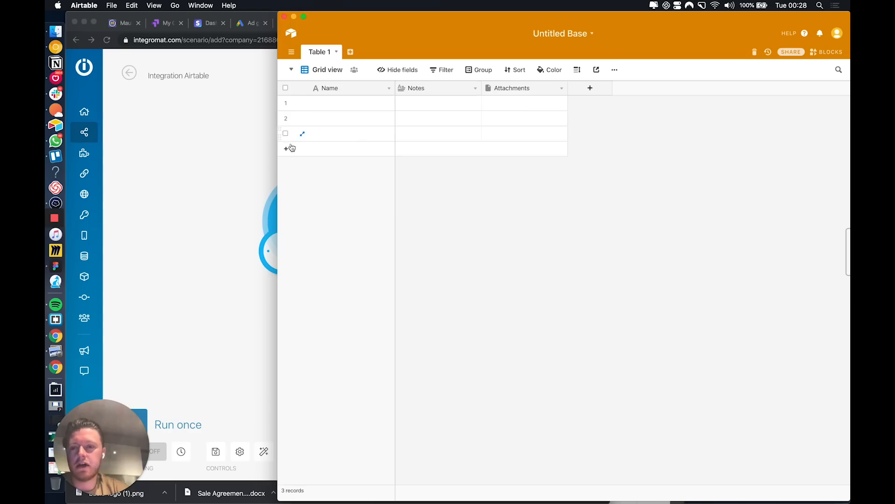
Choose Untitled Base as the base in the Airtable Watch records module
left_click(240, 156)
left_click(436, 258)
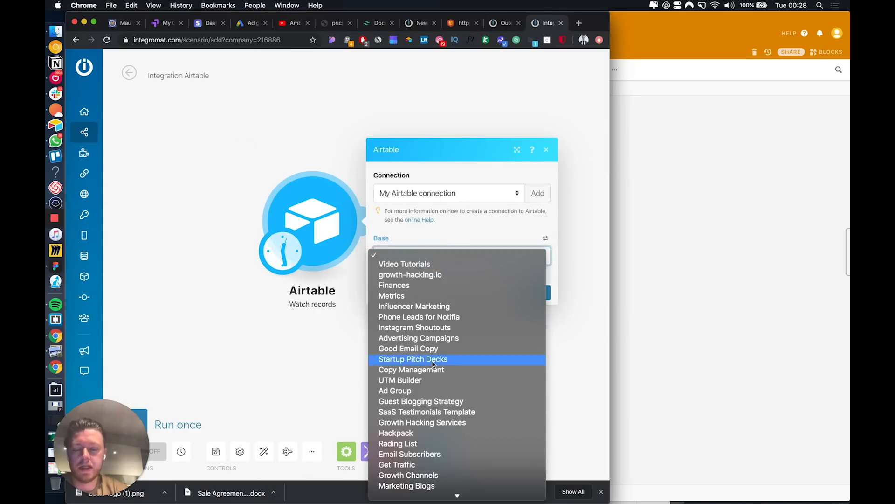
scroll(432, 364, "down", 10)
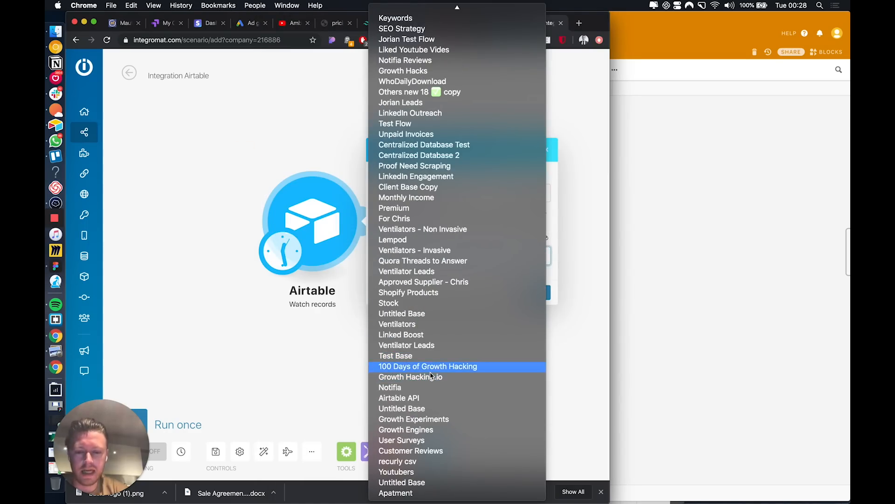
left_click(433, 409)
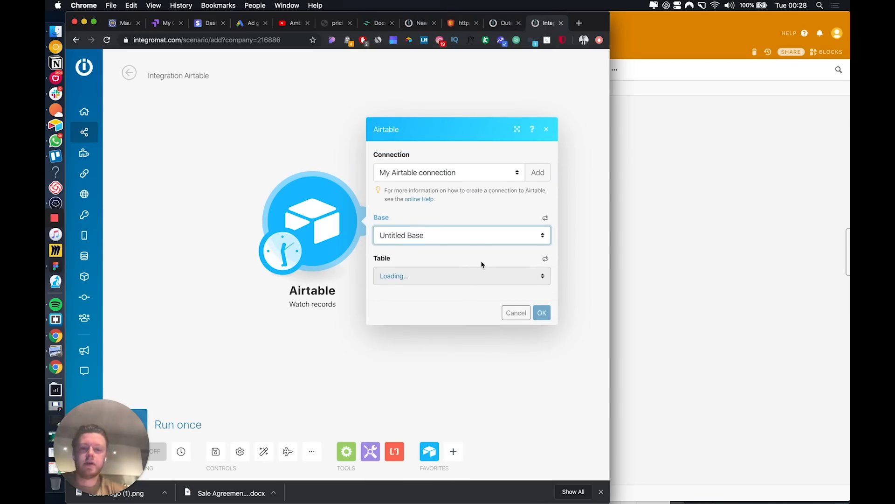
Pick Table 1 as the module's table, then add a new column to Table 1 in Airtable
left_click(707, 219)
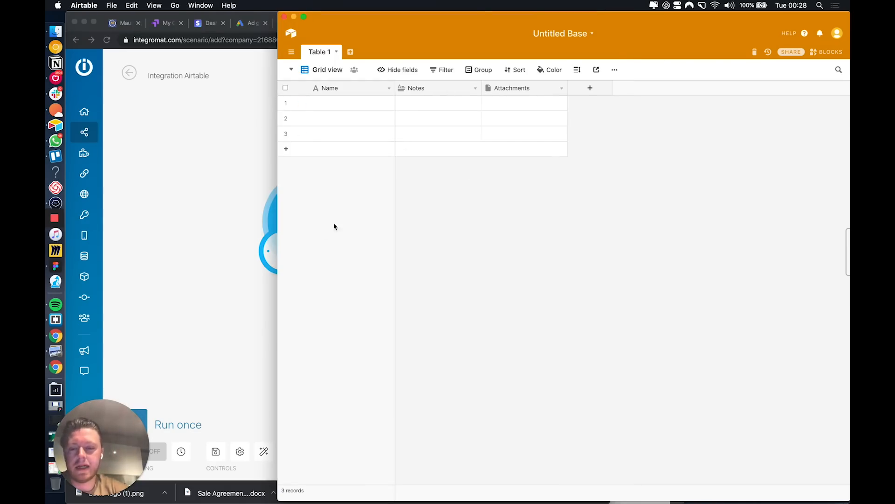
left_click(197, 243)
left_click(729, 228)
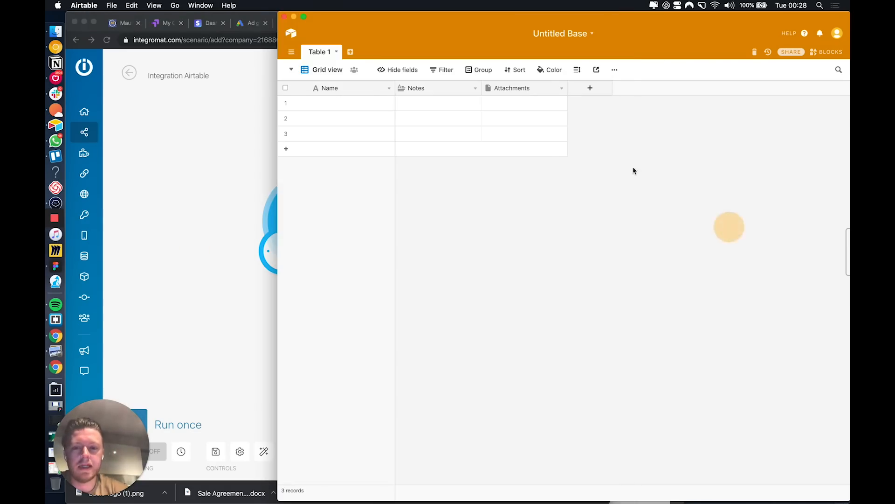
left_click(225, 207)
left_click(435, 276)
left_click(432, 285)
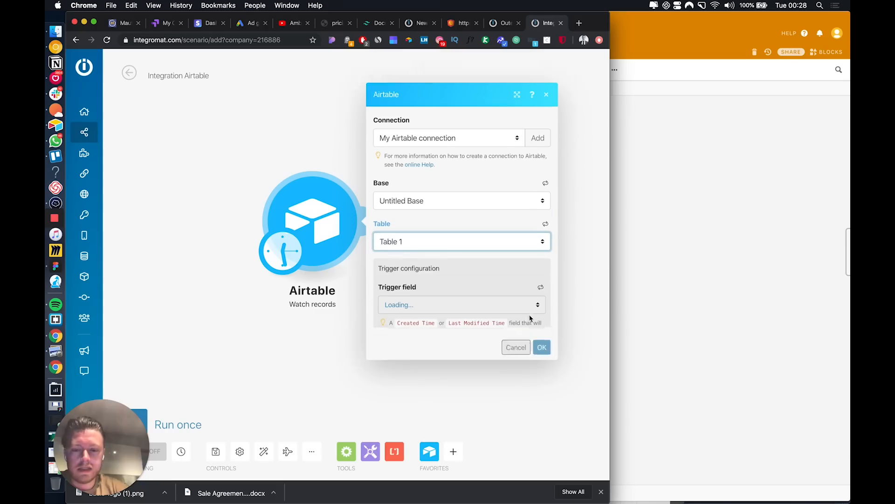
scroll(492, 366, "down", 3)
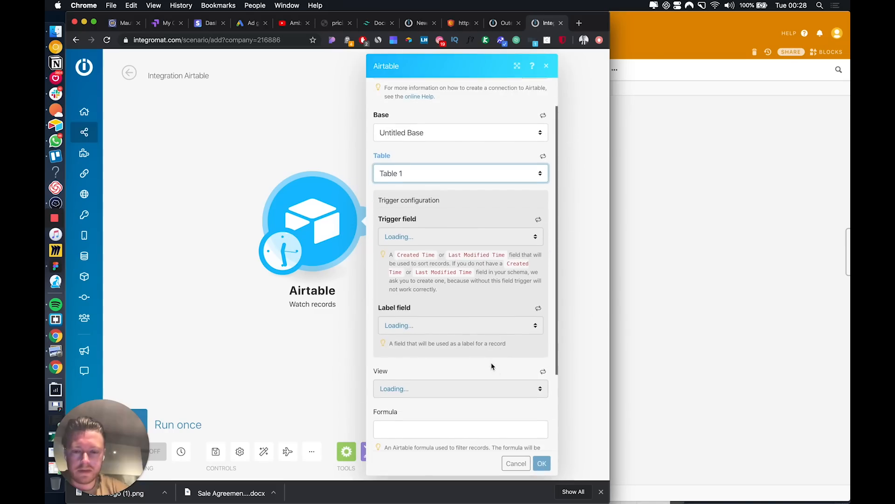
left_click(699, 239)
left_click(600, 96)
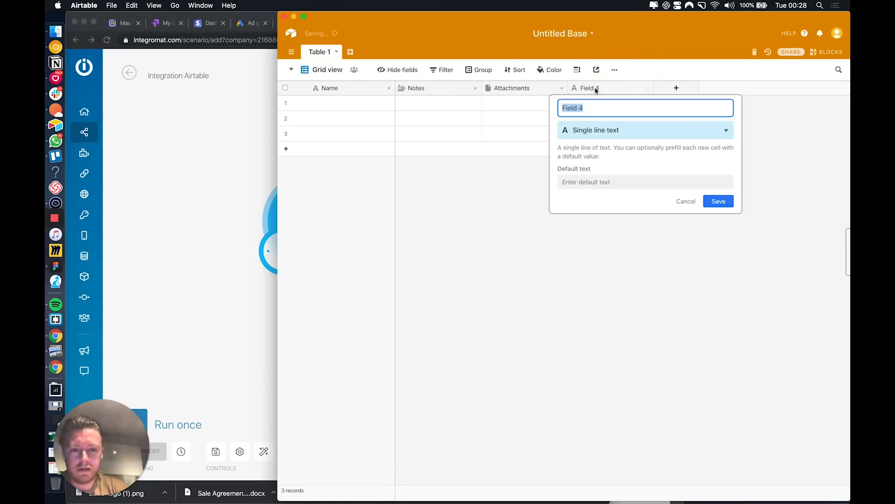
Save the new Airtable column as 'Last Edit' with the Last modified time field type
type("Last Edit")
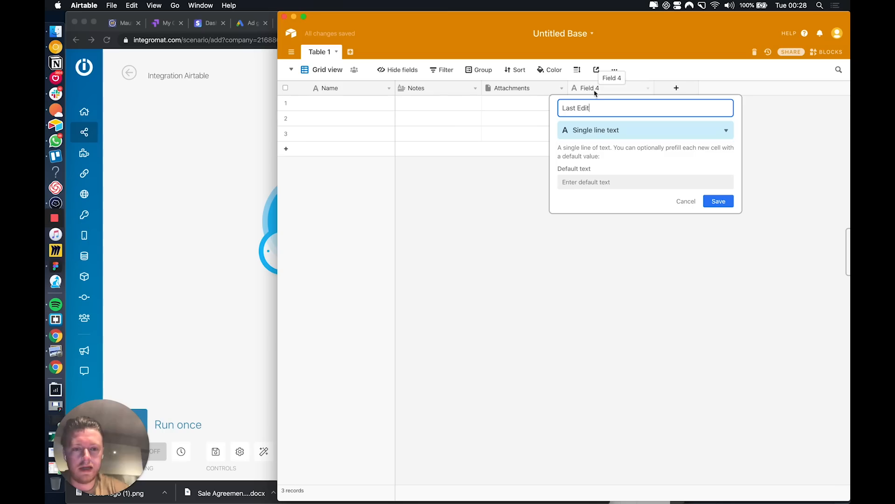
left_click(592, 130)
type("las")
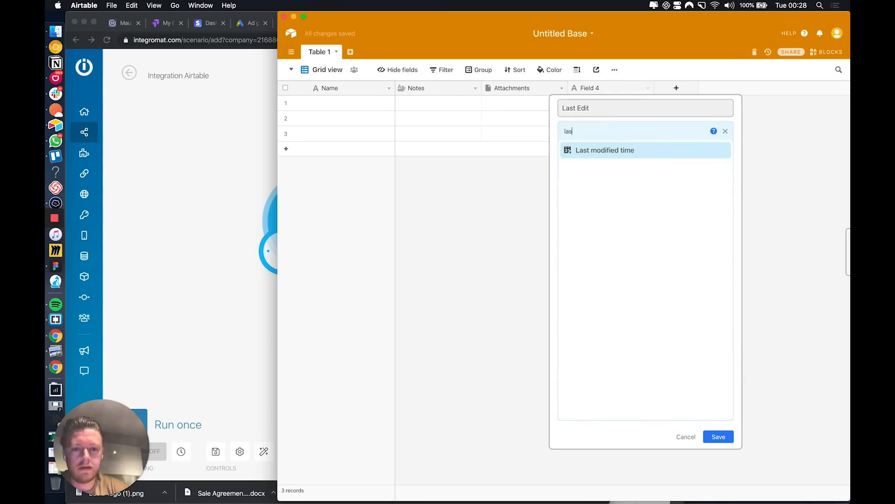
type("t")
left_click(605, 150)
left_click(719, 234)
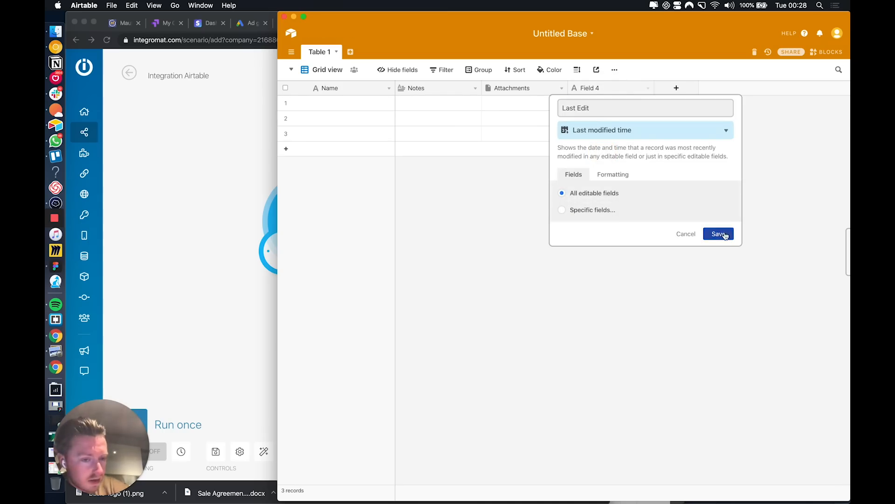
left_click(267, 216)
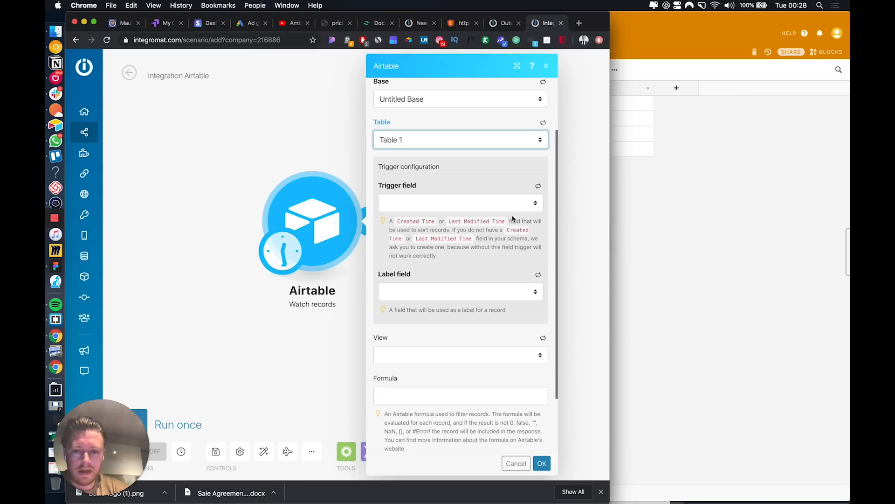
Set the trigger field to Last Edit, label field to Name, and view to Grid view, then confirm
left_click(510, 202)
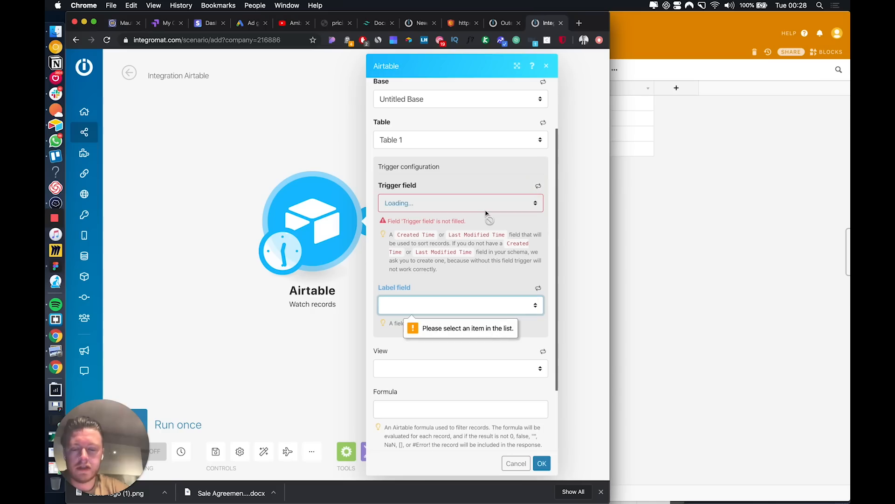
left_click(499, 202)
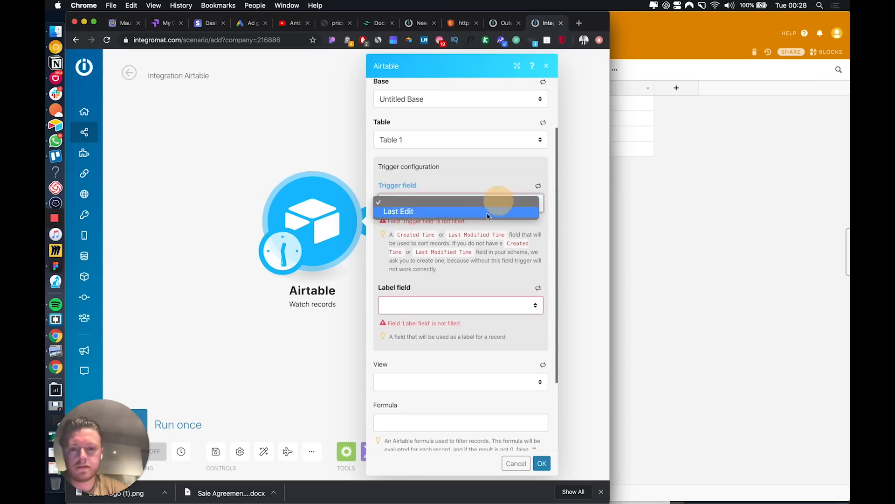
left_click(479, 207)
left_click(479, 292)
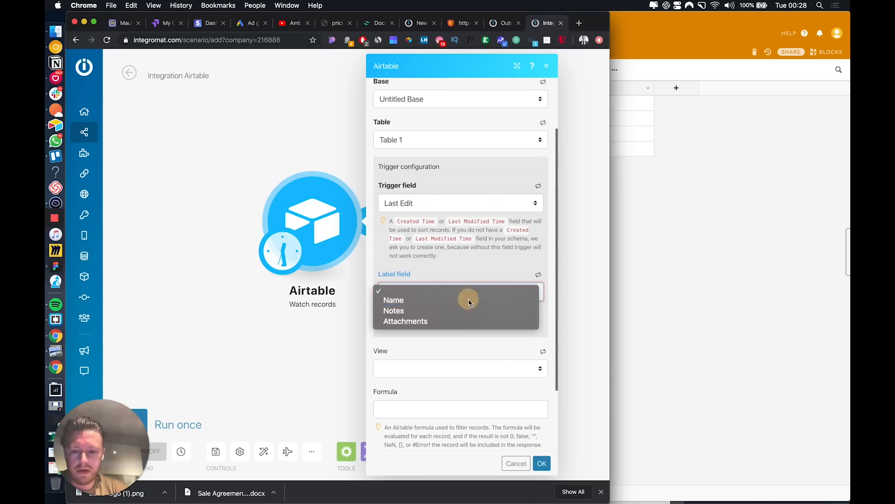
left_click(465, 299)
left_click(453, 359)
left_click(450, 364)
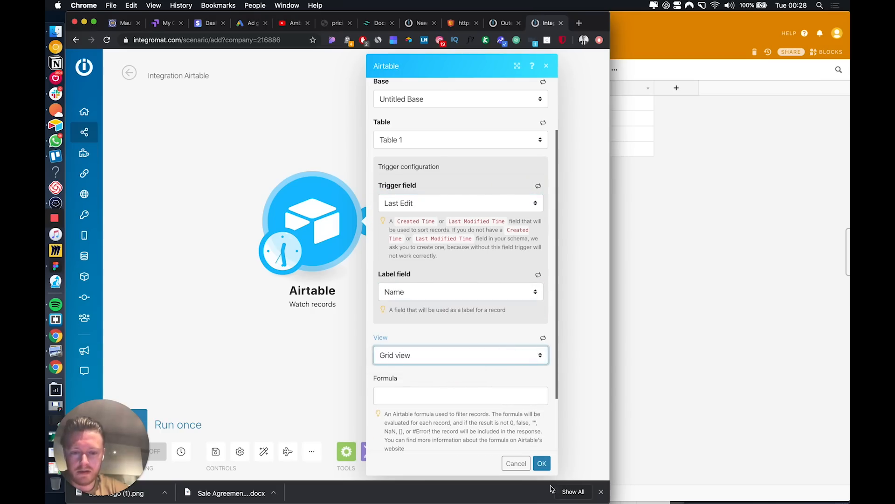
left_click(542, 463)
Start the trigger from all records and add a second module after it
left_click(388, 223)
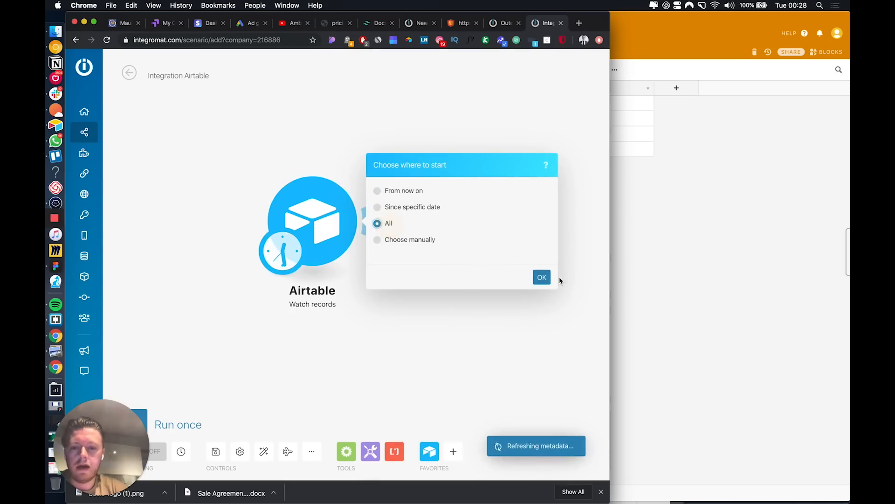
left_click(542, 277)
left_click(426, 215)
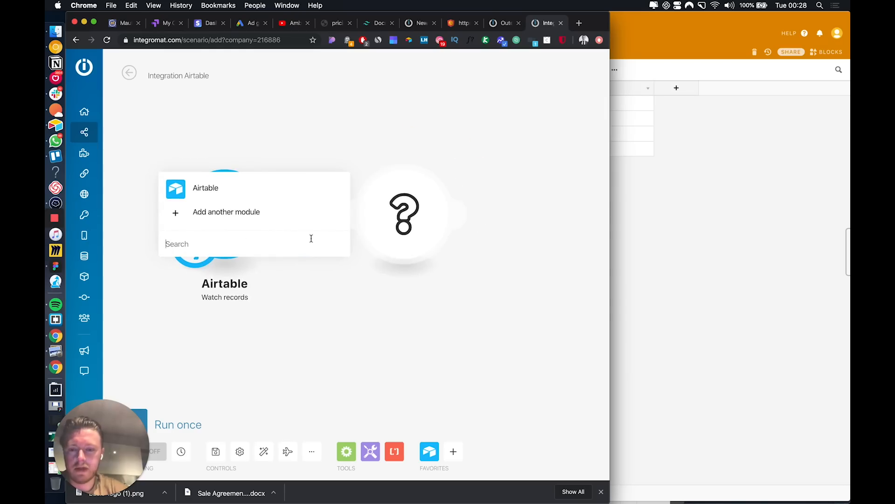
Search 'growth' and add the [dev] Growth Hacking AWSinviteConnect action as the next module
left_click(301, 236)
type("growth")
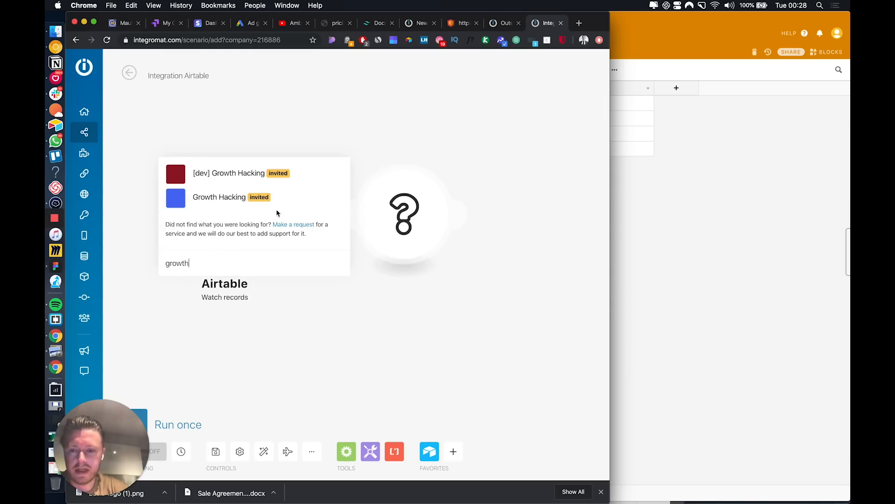
left_click(240, 177)
left_click(224, 201)
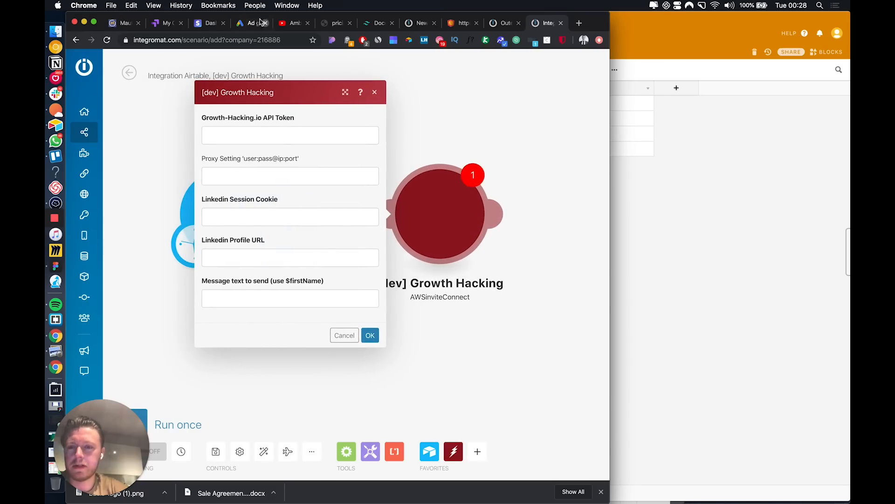
Copy the API token from Operation 3 of the Growth Hacking module in the Outeach scenario
left_click(422, 27)
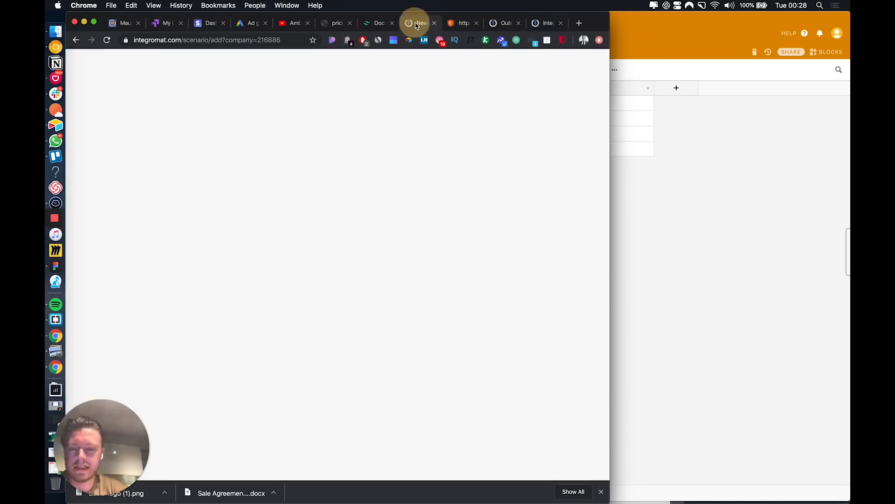
left_click(505, 28)
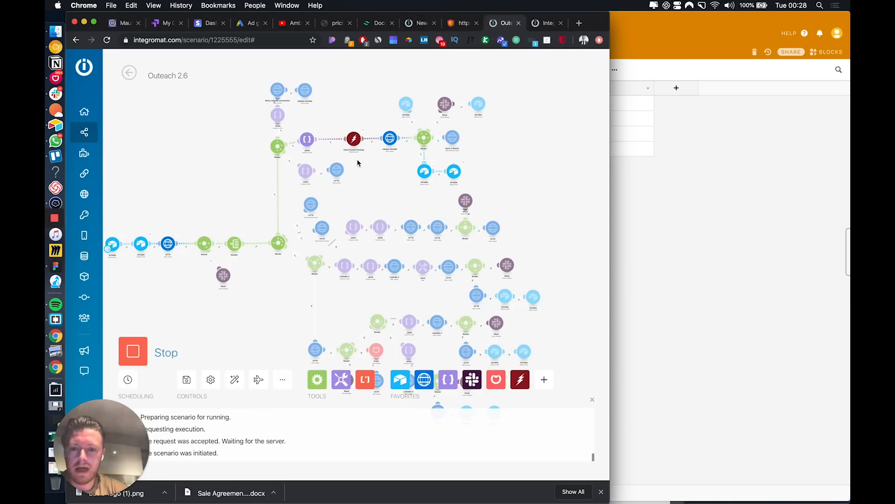
scroll(359, 160, "up", 3)
left_click_drag(367, 152, 360, 189)
scroll(366, 172, "up", 2)
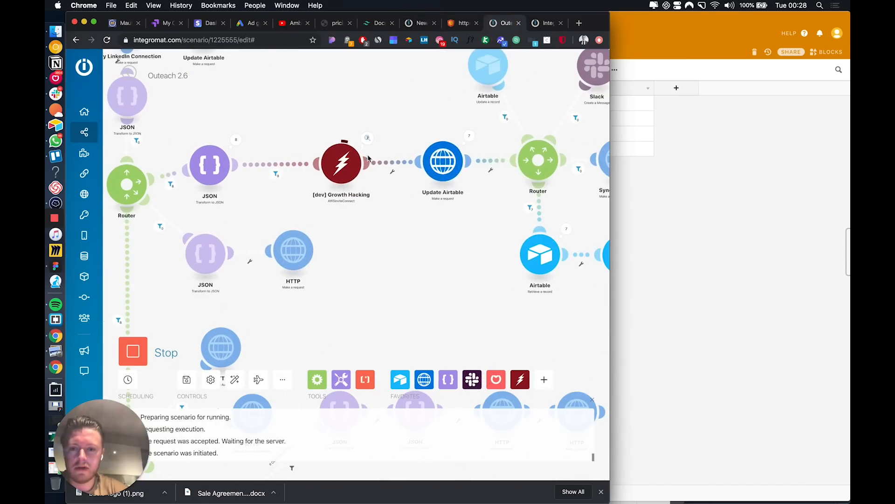
left_click(368, 138)
left_click(425, 136)
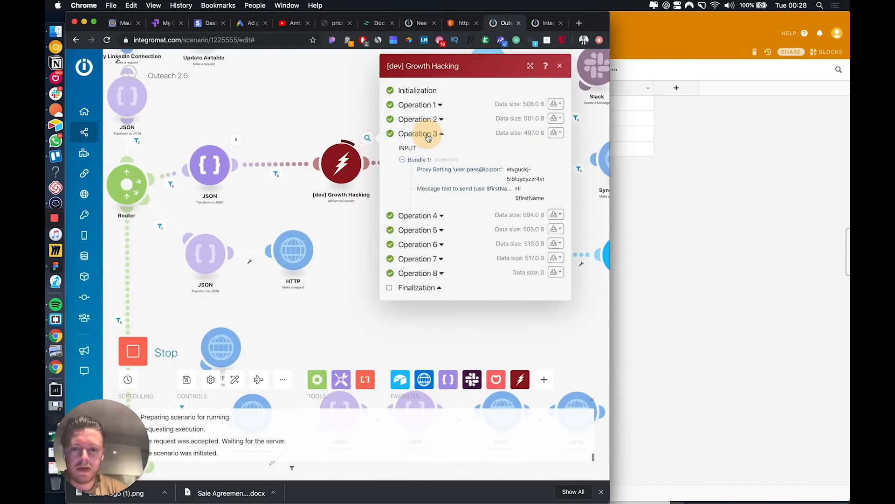
scroll(533, 326, "down", 1)
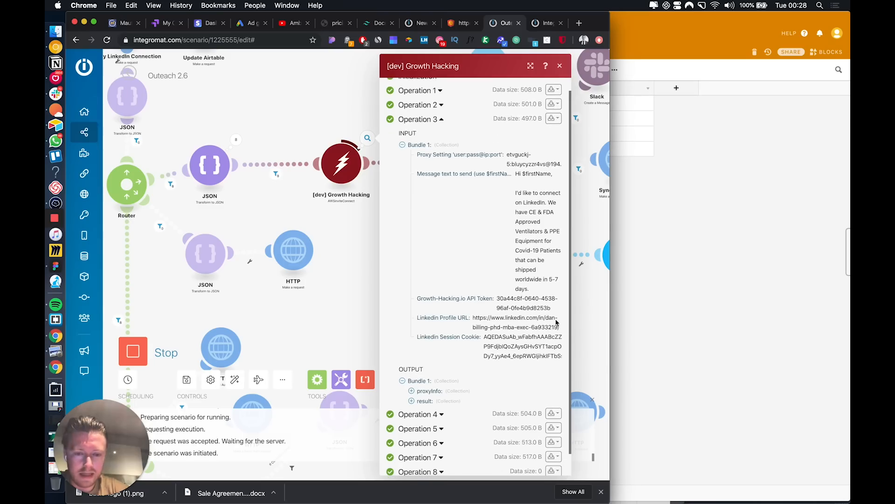
left_click_drag(554, 310, 498, 298)
Paste the copied token into the new module's Growth-Hacking.io API Token field
left_click(545, 23)
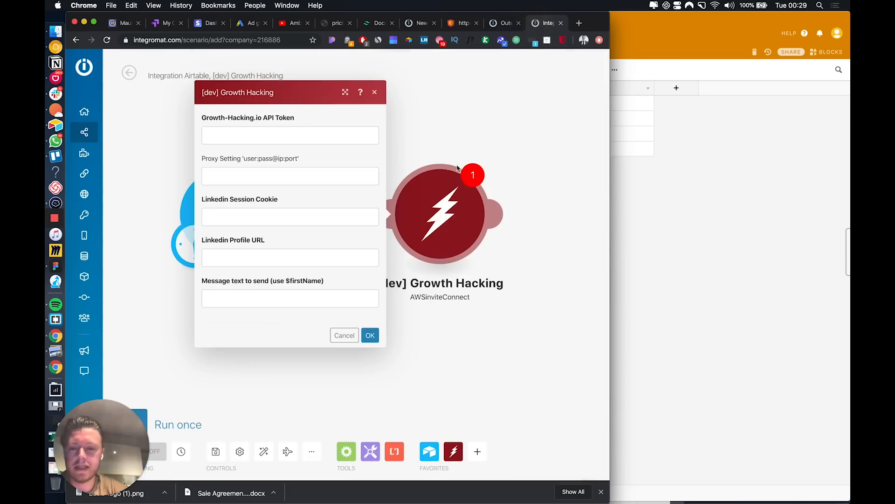
left_click(262, 255)
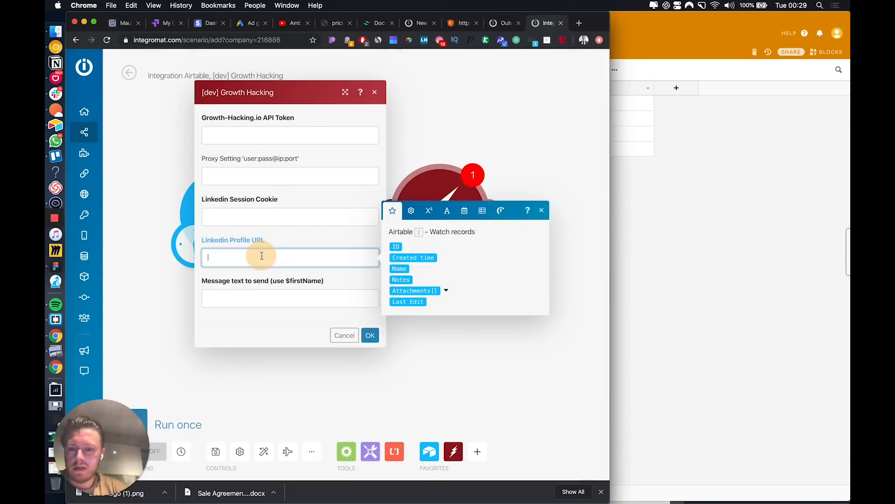
left_click(274, 135)
key("super+v")
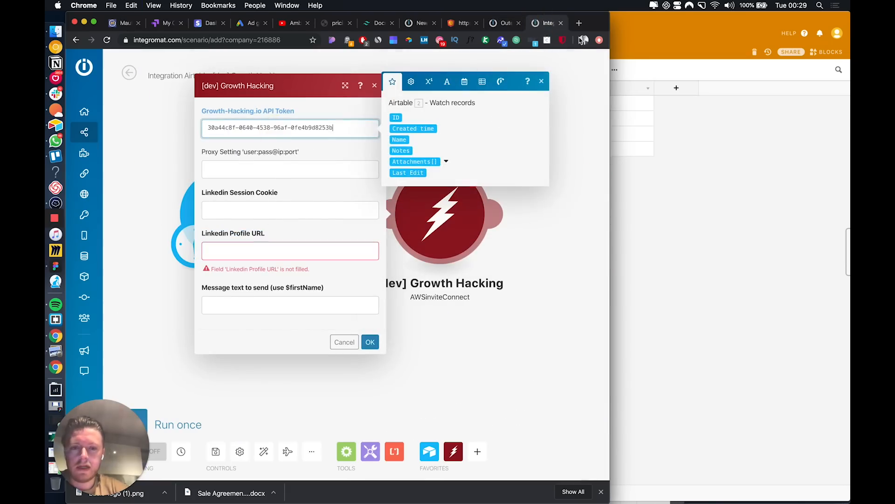
left_click(580, 23)
Load linkedin.com and open the browser's developer tools on the feed
type("linkedin.com")
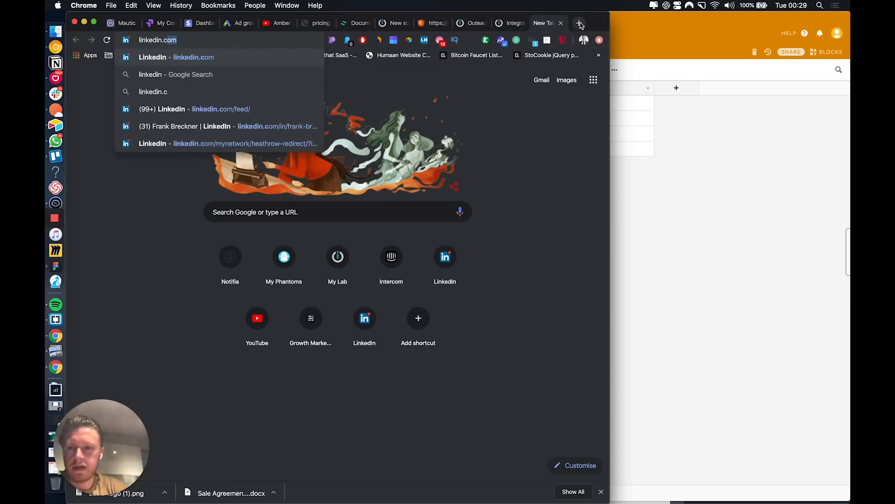
key("Return")
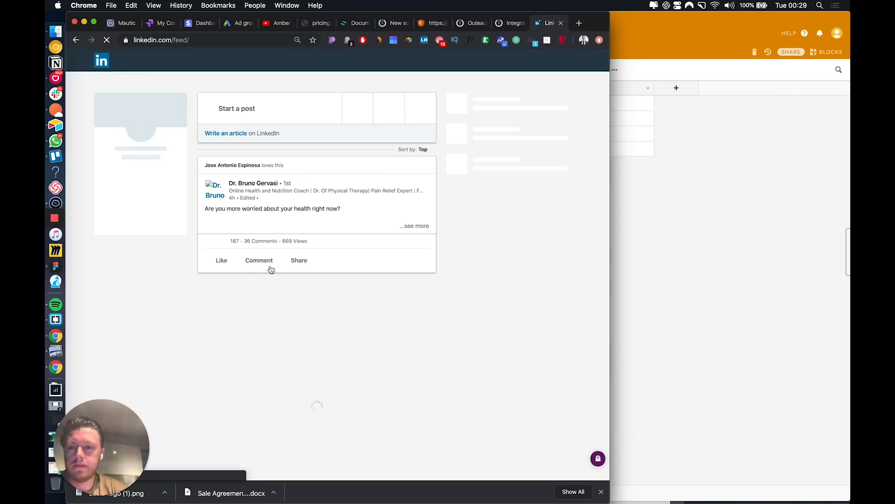
right_click(169, 334)
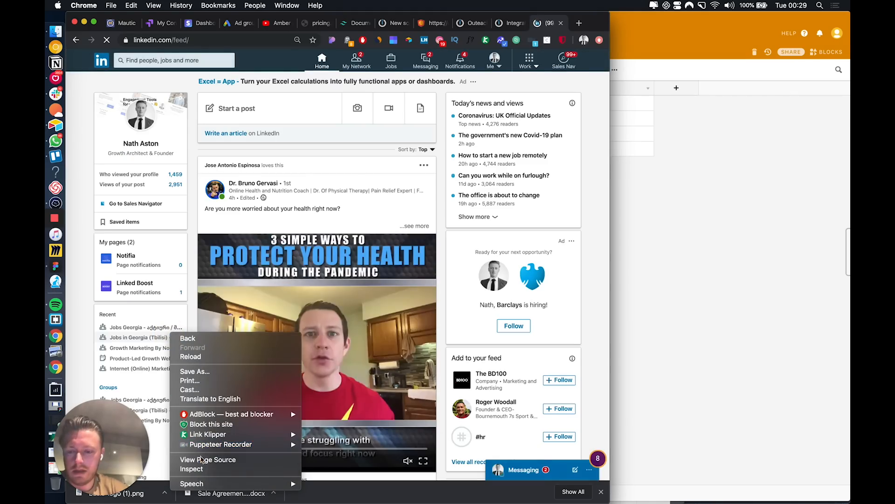
left_click(199, 469)
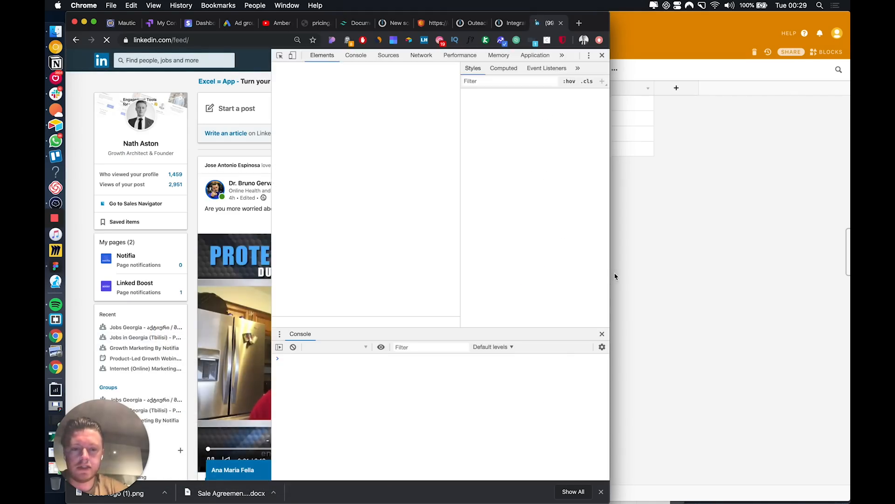
left_click_drag(610, 275, 710, 274)
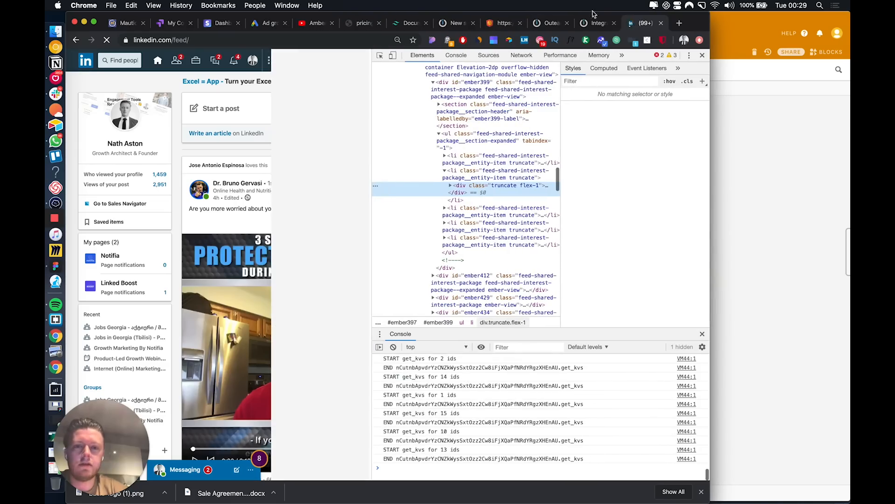
left_click(622, 55)
left_click(648, 67)
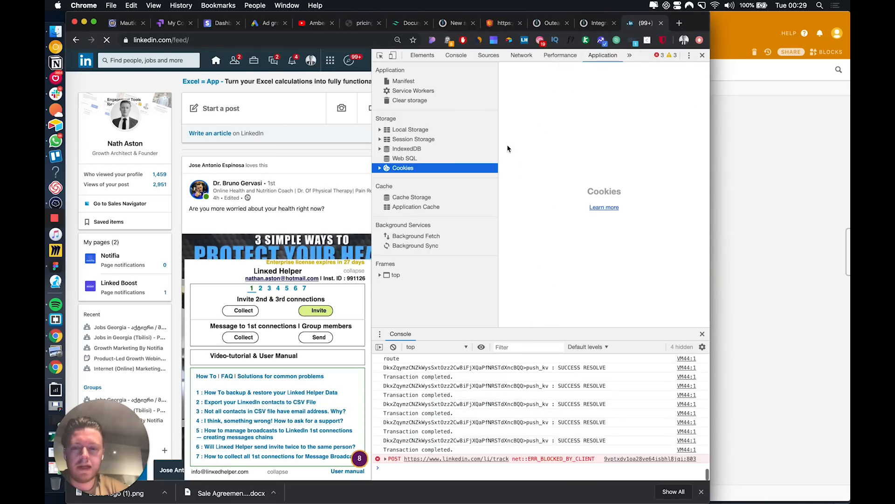
left_click(380, 168)
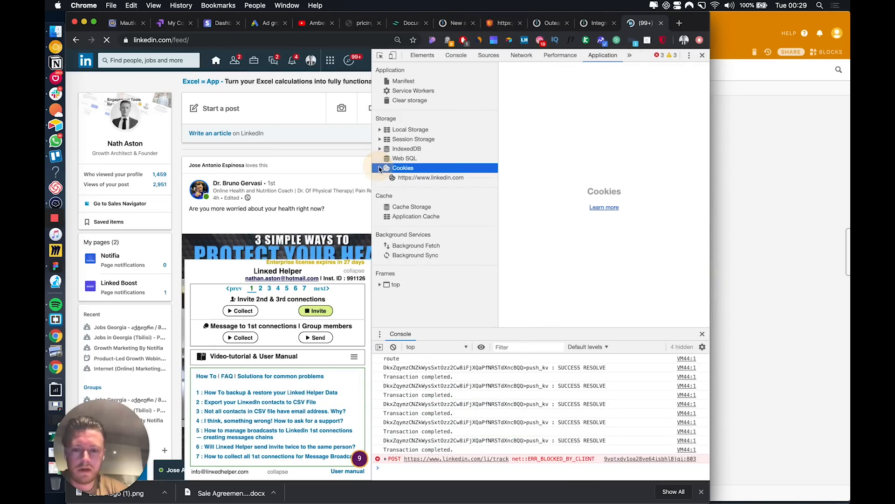
left_click(411, 178)
scroll(550, 256, "down", 6)
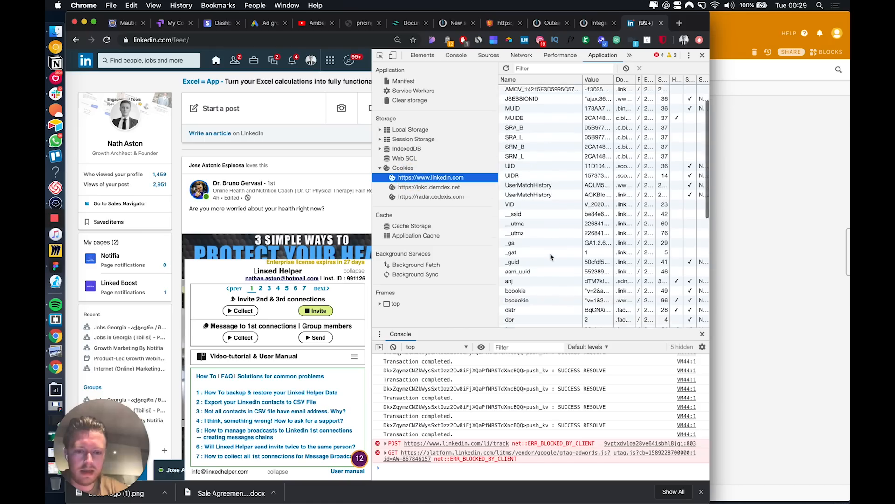
left_click(511, 220)
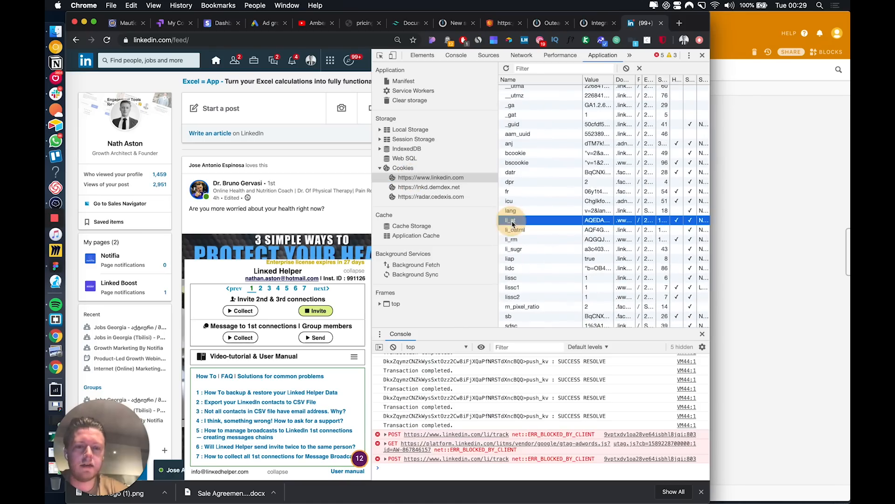
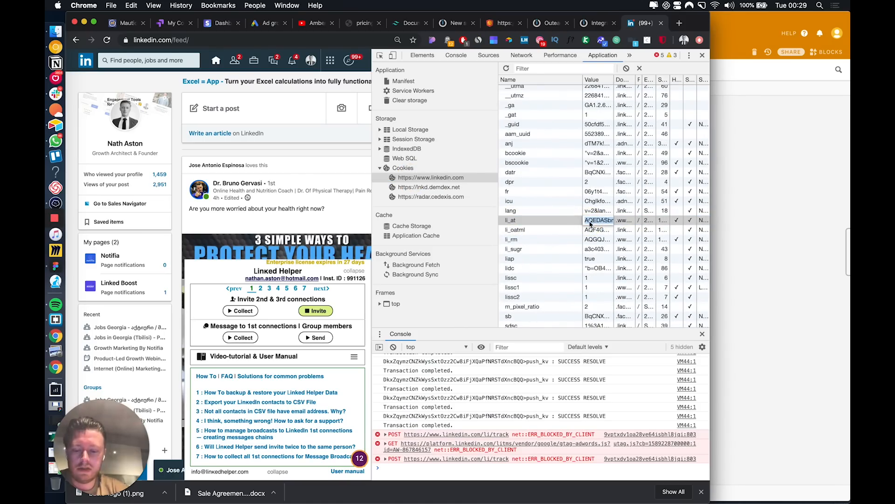
Paste the copied li_at cookie into the Growth Hacking module's Linkedin Session Cookie field
left_click(587, 24)
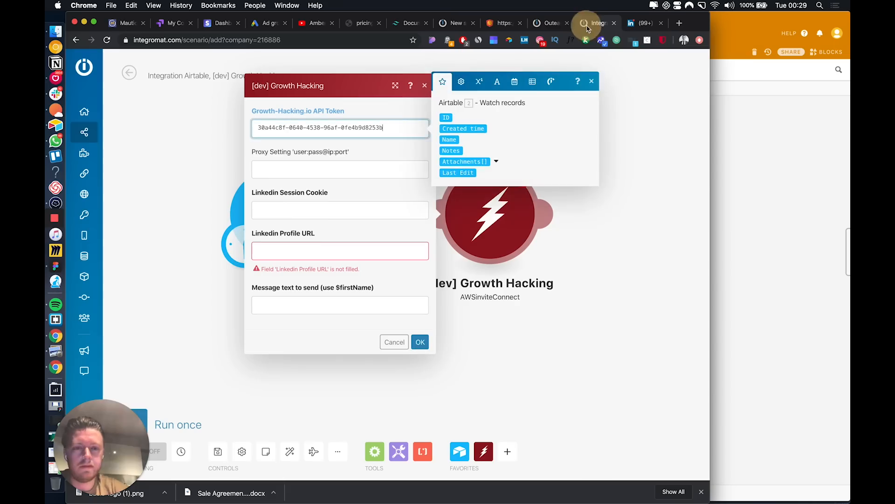
left_click(329, 251)
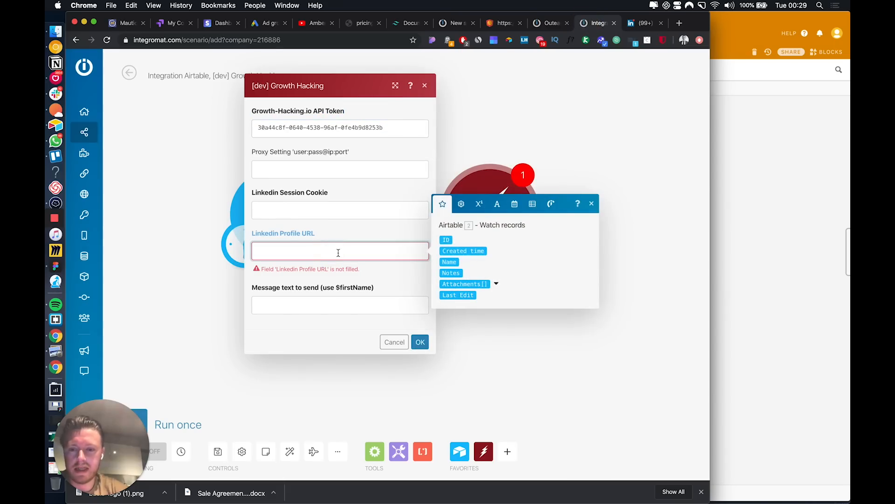
left_click(328, 214)
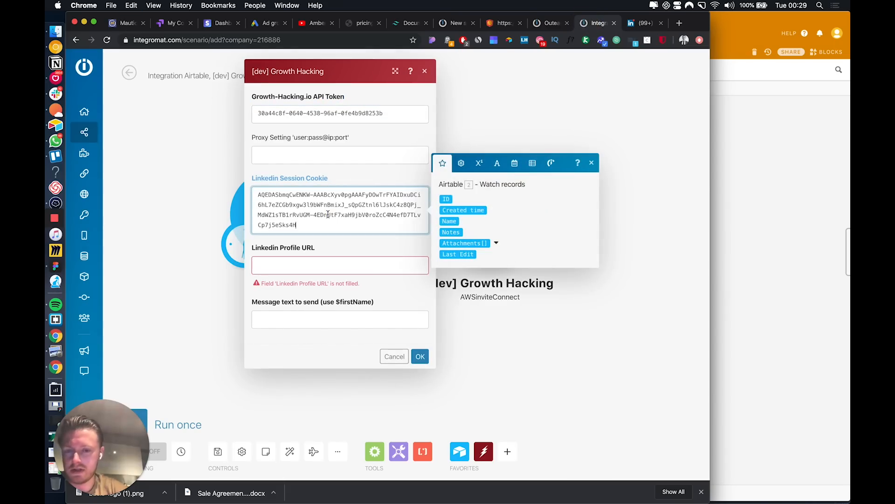
left_click(420, 357)
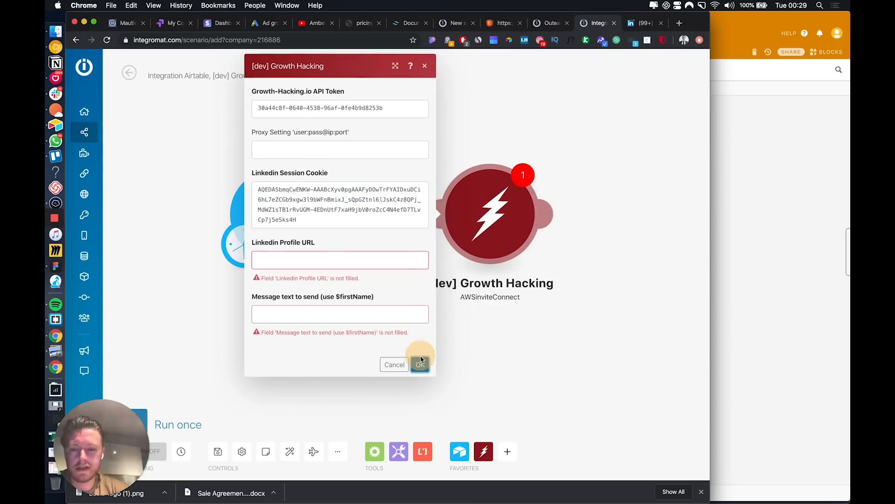
Fill Profile URL with 'fasf' and Message with 'asfsf' as placeholders, then close the module
left_click(372, 255)
type("fasf")
left_click(371, 304)
type("asfsf")
left_click(418, 350)
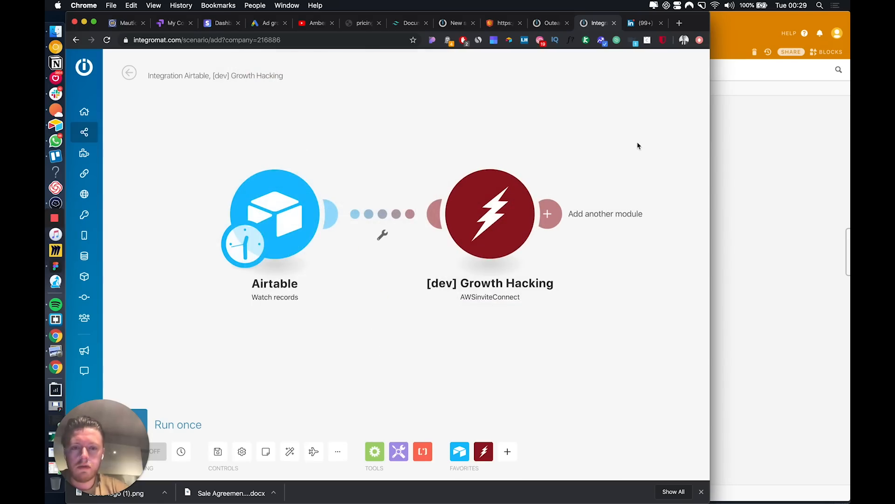
Close DevTools, search LinkedIn for 'growth hacking' and copy the first result's profile link
left_click(644, 23)
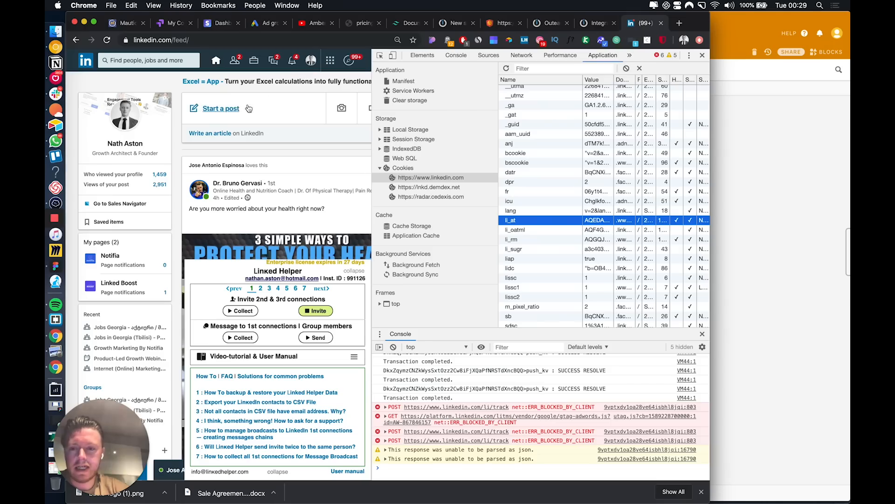
left_click(703, 56)
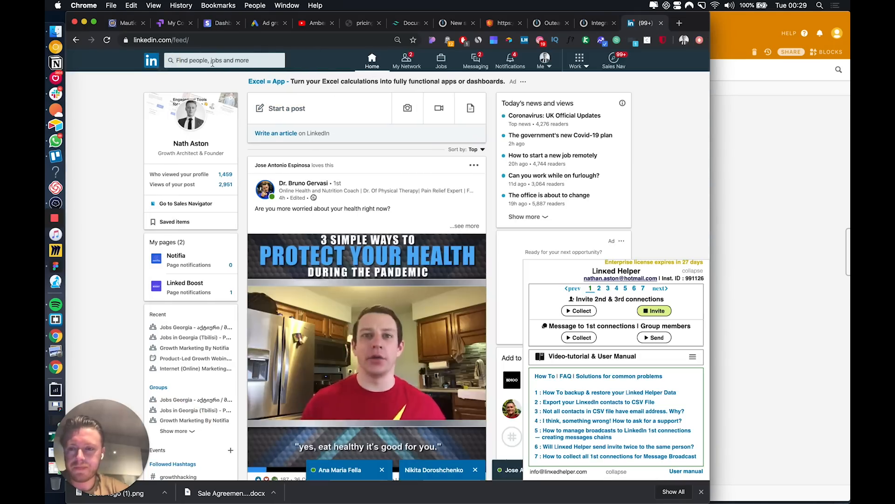
left_click(172, 60)
type("\"growth")
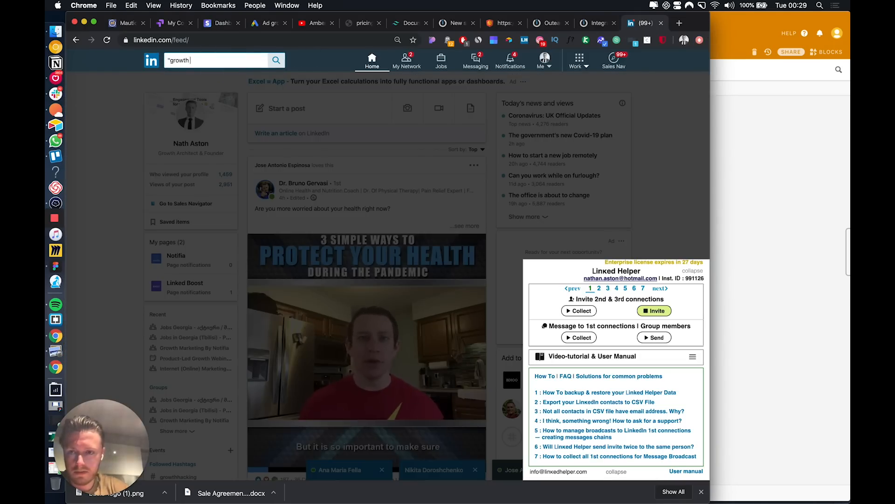
type(" hacking\"")
key("Return")
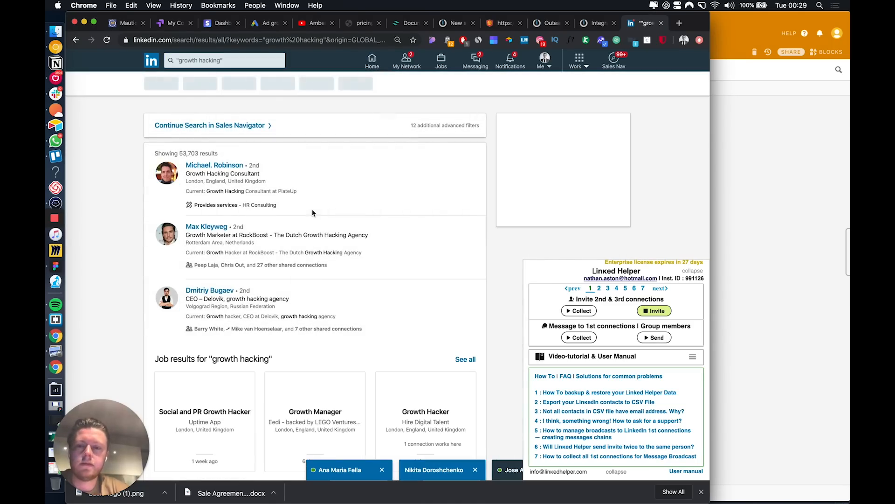
right_click(208, 165)
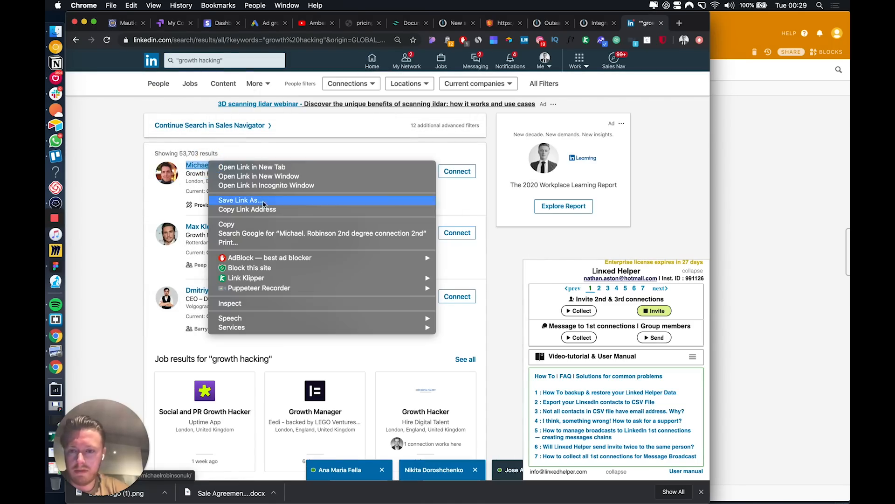
left_click(262, 210)
Rename the Airtable Notes field to 'LinkedIn Profiles' and paste the profile URL into row 1
left_click(728, 187)
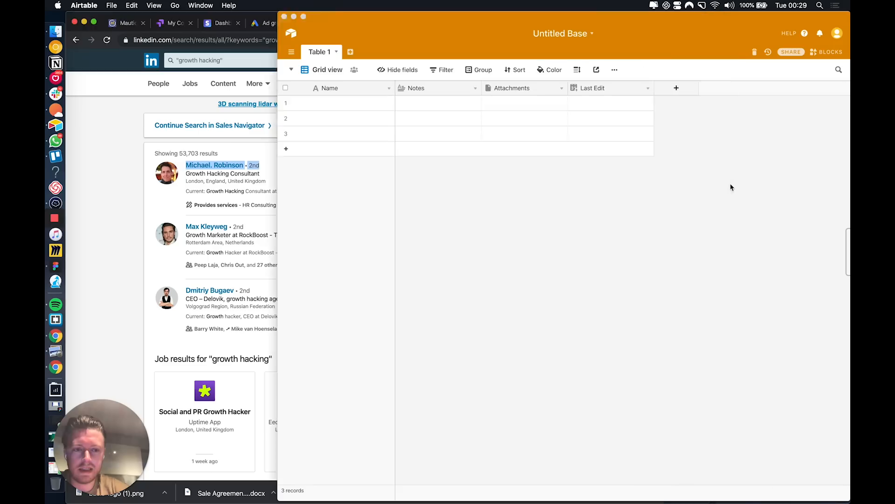
left_click(475, 90)
left_click(460, 103)
double_click(451, 110)
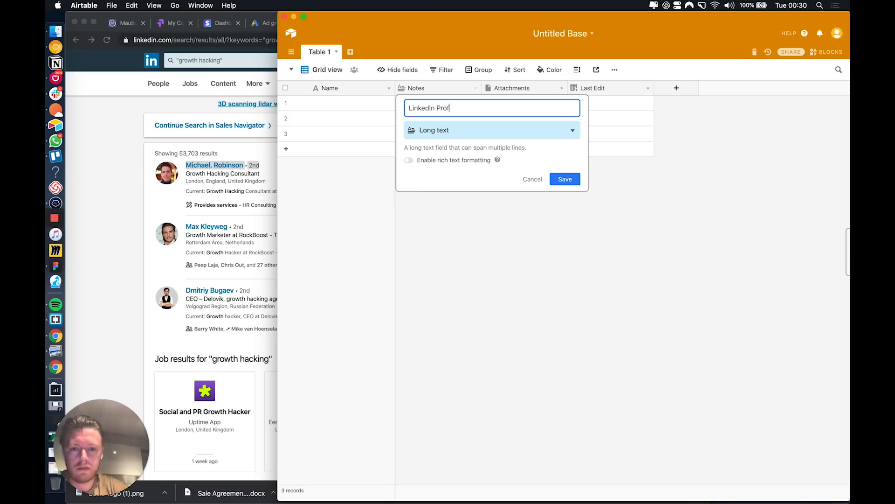
type("LinkedIn Profiles")
key("Return")
left_click(427, 99)
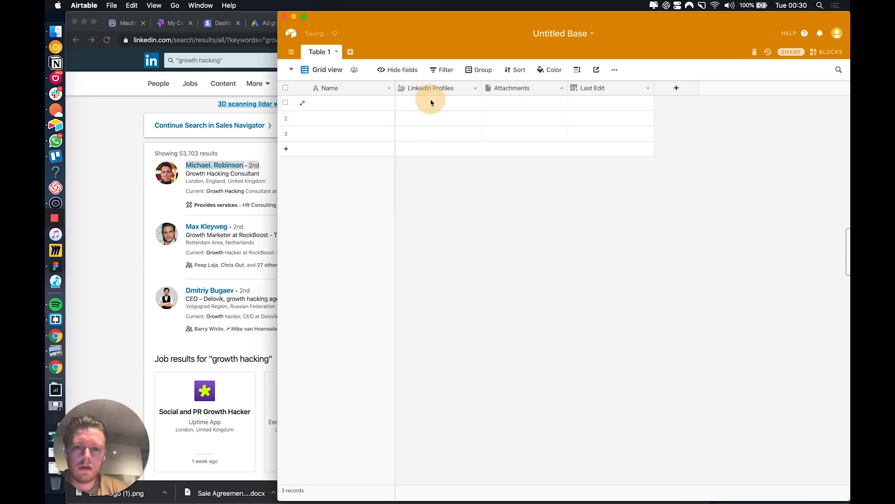
key("super+v")
Delete the Attachments and Last Edit fields and widen the LinkedIn Profiles column
left_click(562, 88)
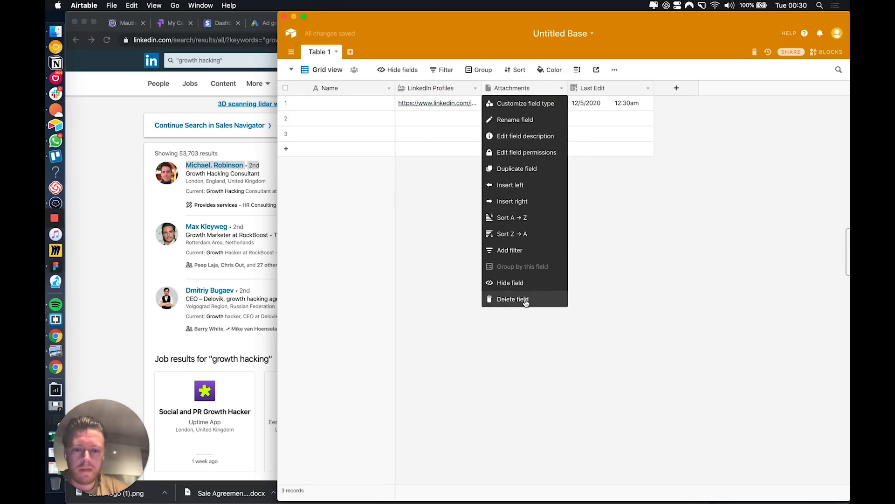
left_click(522, 297)
left_click(563, 89)
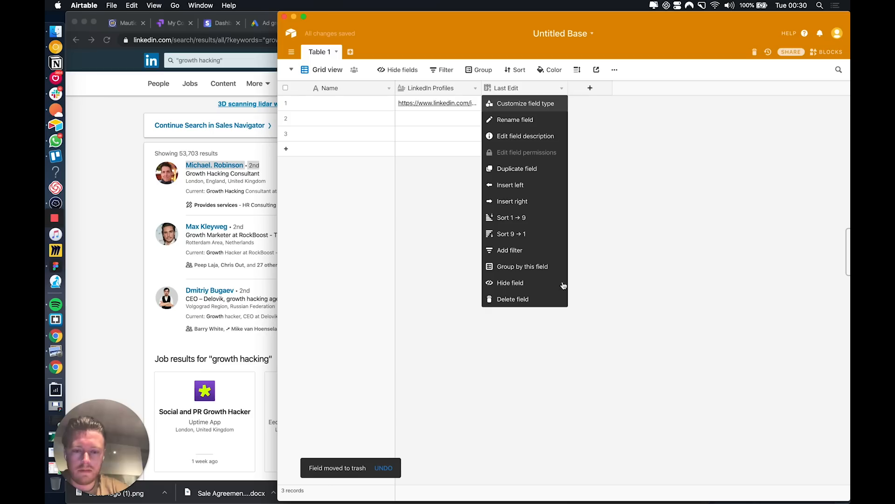
left_click(539, 297)
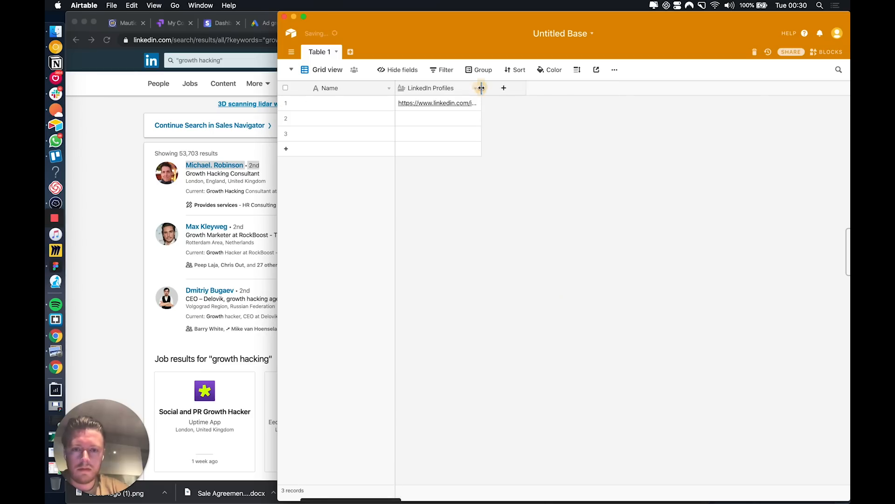
left_click_drag(481, 88, 596, 88)
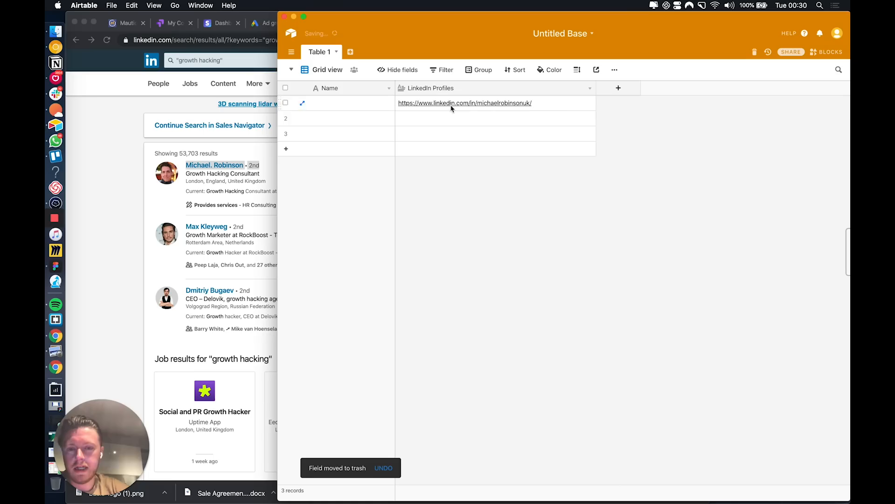
left_click(143, 151)
Map Airtable's LinkedIn Profiles into the Growth Hacking Profile URL and start the message with 'Hi'
left_click(597, 22)
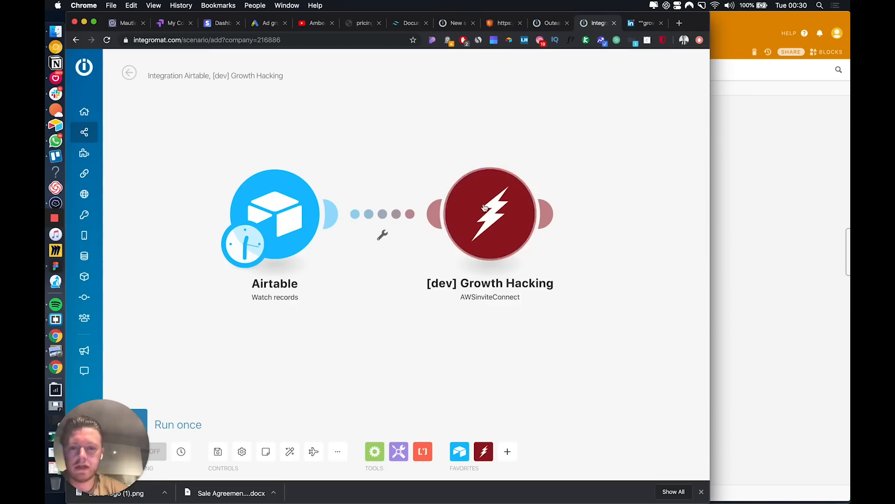
left_click_drag(489, 144, 459, 140)
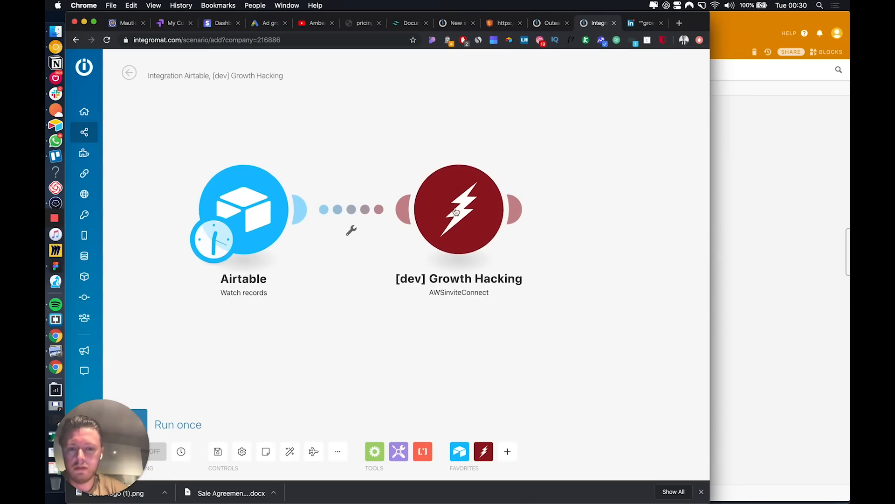
left_click(459, 226)
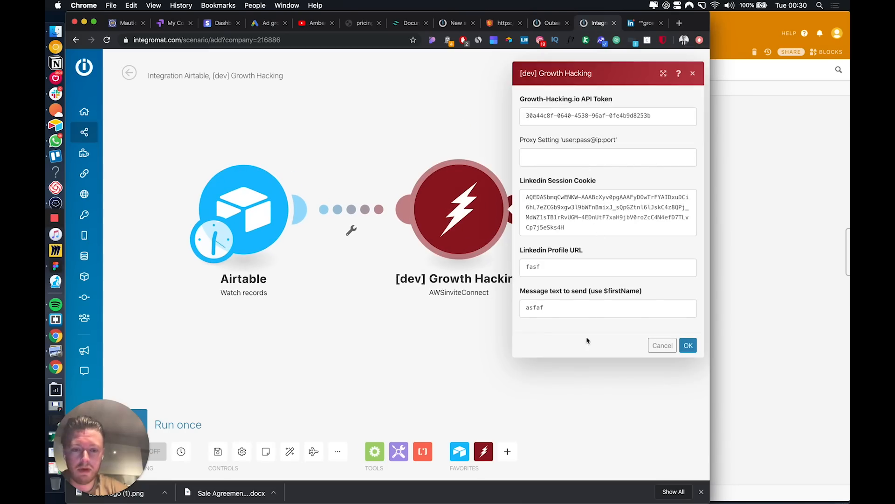
left_click(750, 238)
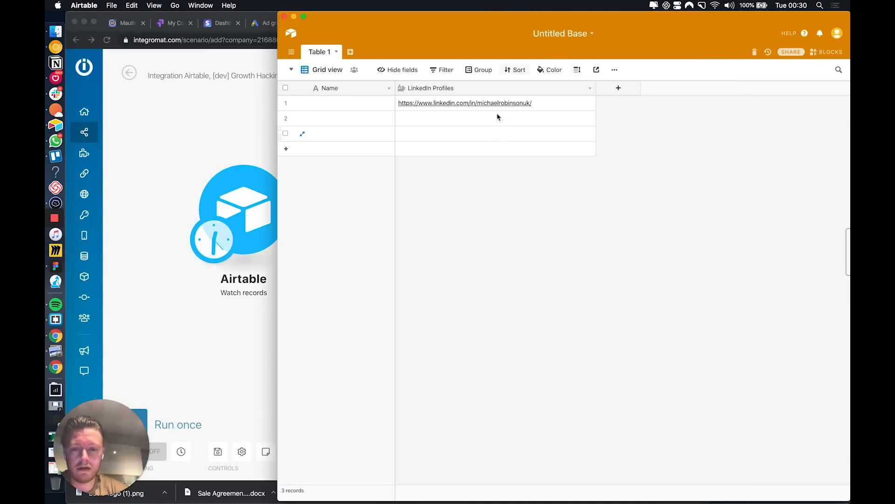
left_click(213, 152)
left_click(553, 260)
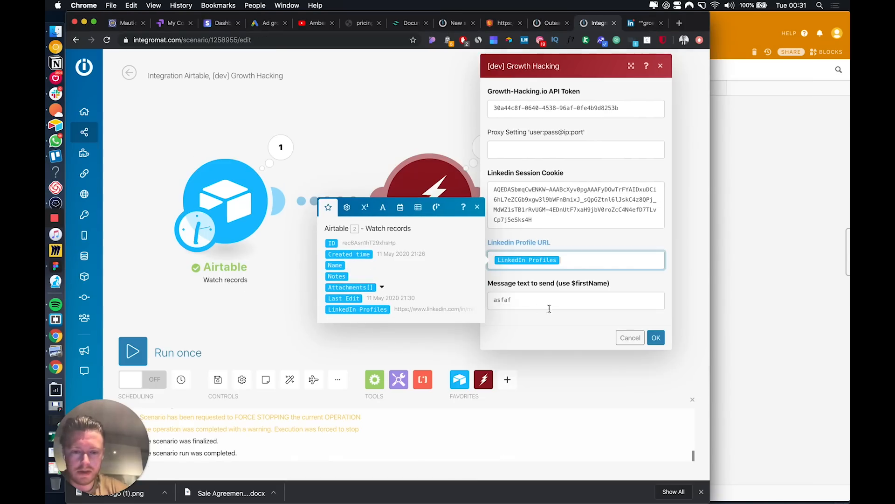
left_click(549, 305)
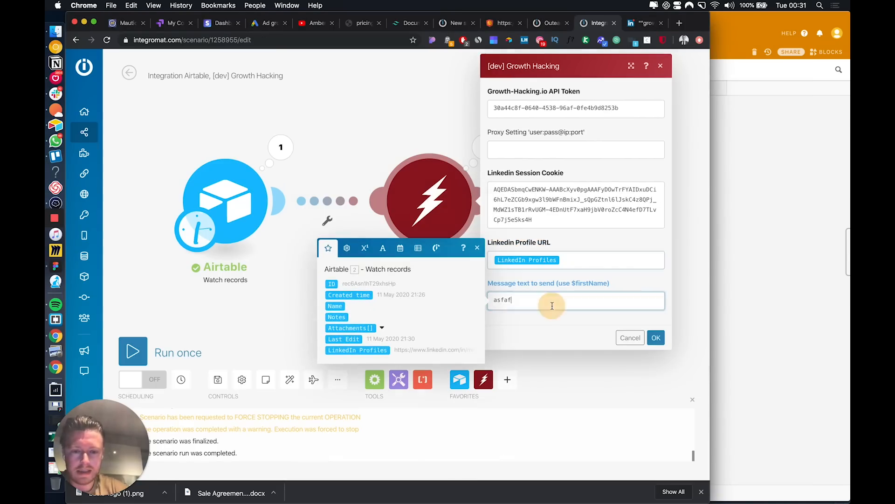
key("BackSpace")
key("BackSpace")
key("BackSpace")
key("BackSpace")
key("BackSpace")
type("Hi $firstName")
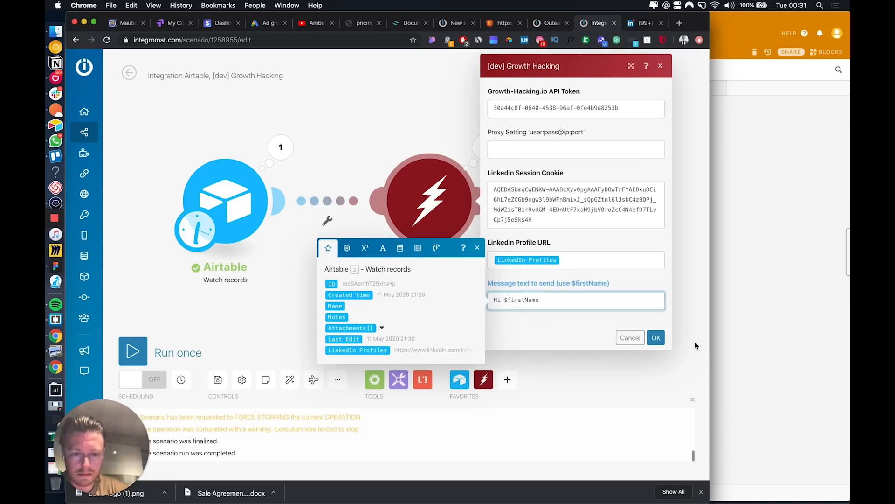
Close the module, set the Airtable trigger to start from All records, and run once
left_click(656, 337)
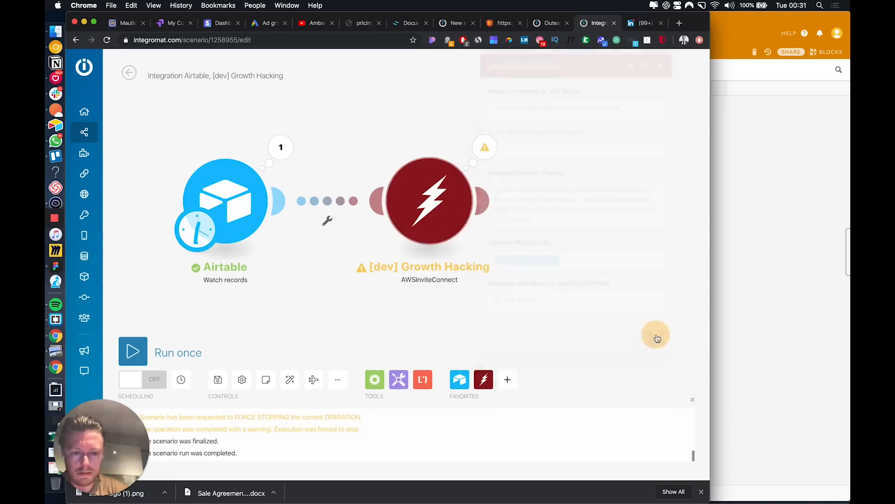
left_click(140, 345)
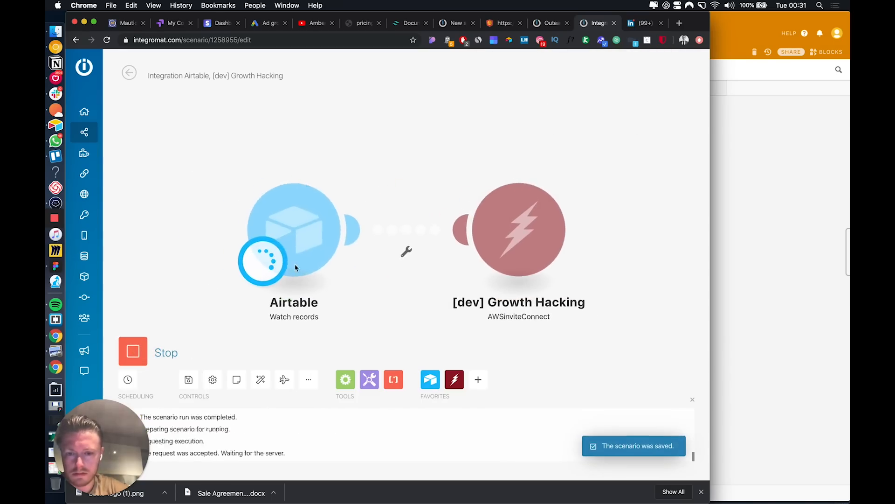
right_click(296, 231)
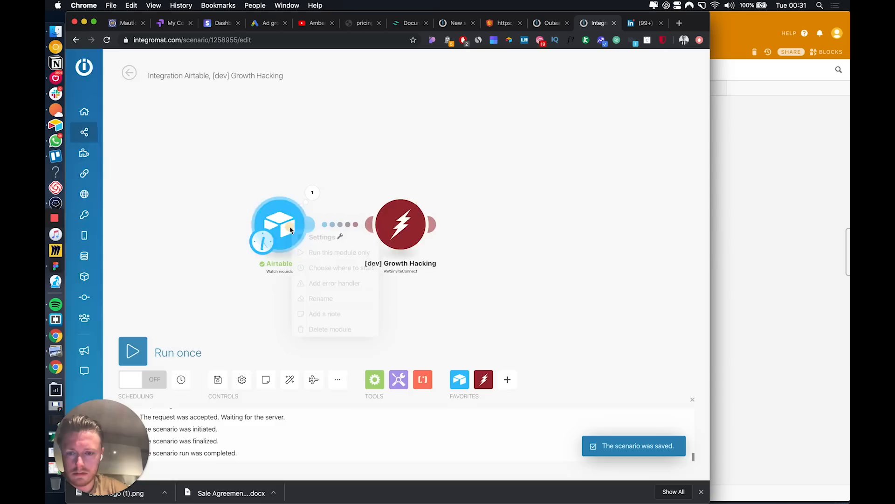
left_click(334, 265)
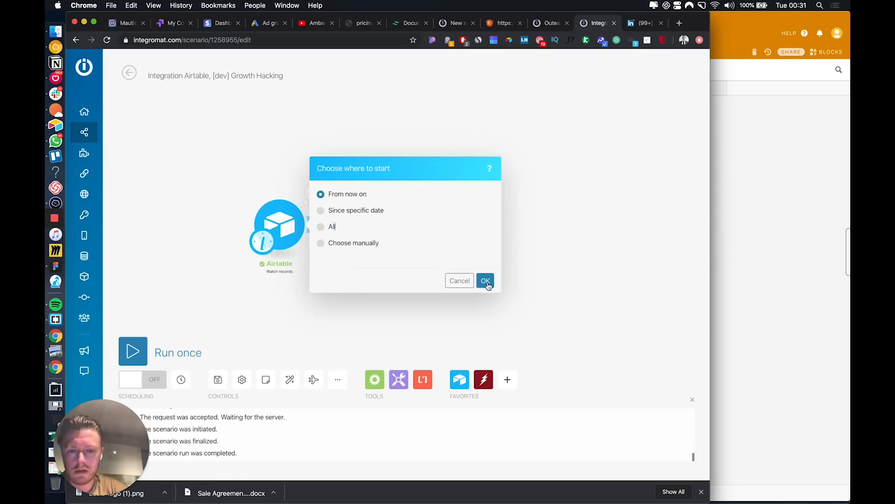
left_click(321, 226)
left_click(485, 280)
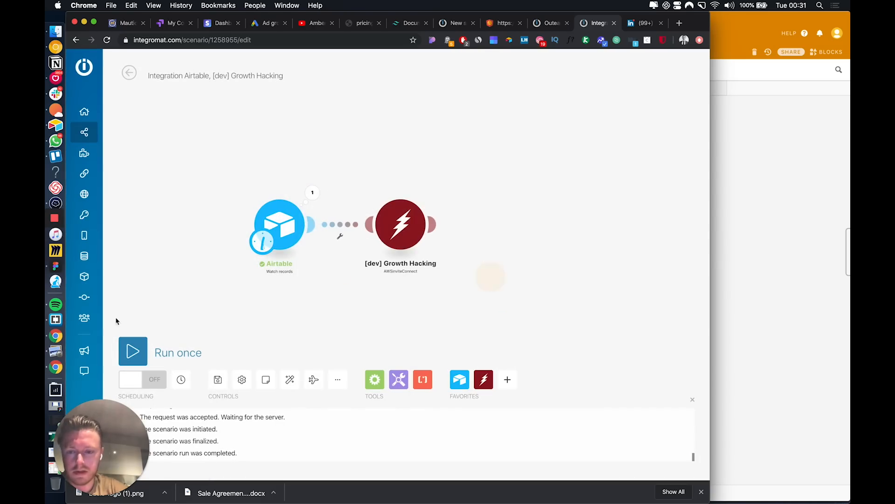
left_click(152, 351)
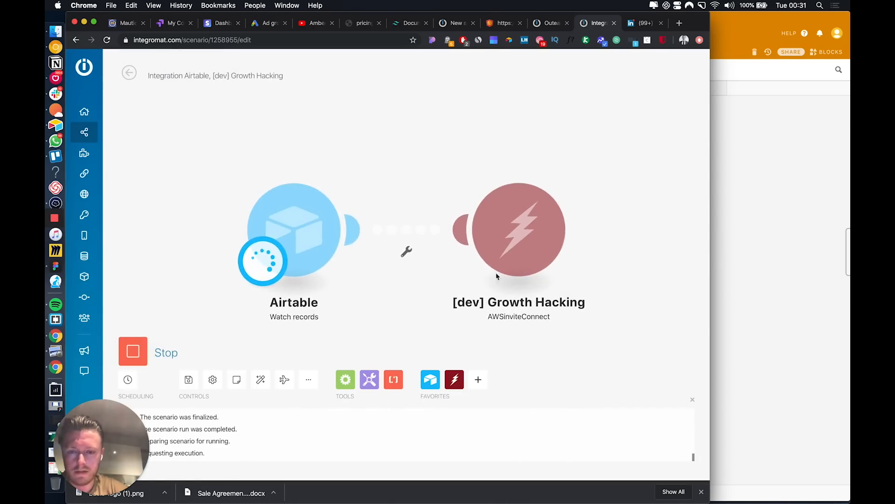
left_click_drag(402, 244, 395, 286)
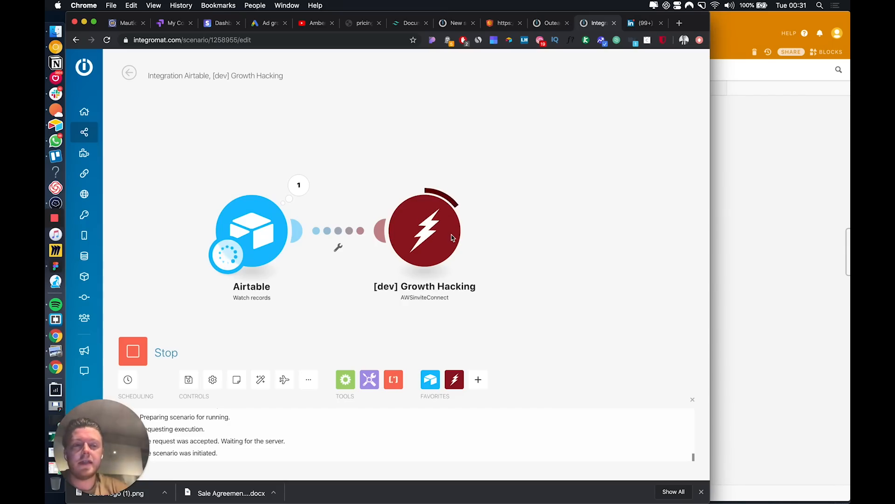
Start adding a new column to the Airtable table
left_click(781, 178)
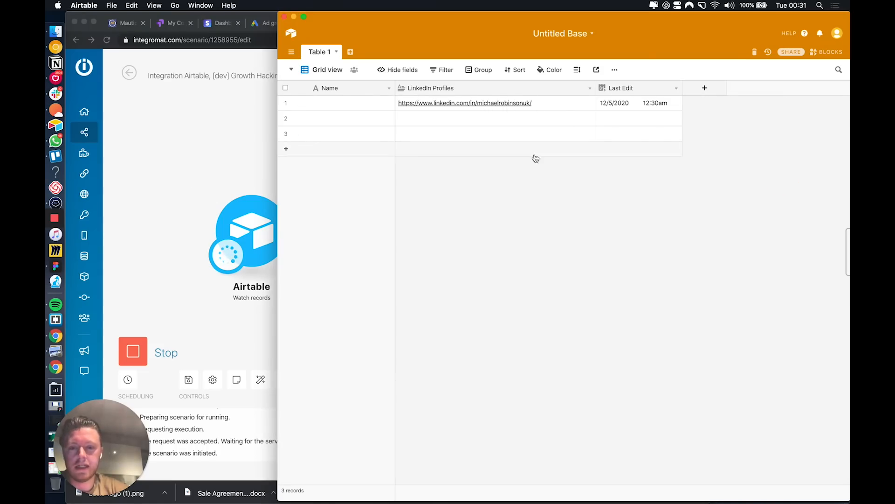
left_click(704, 89)
left_click(222, 162)
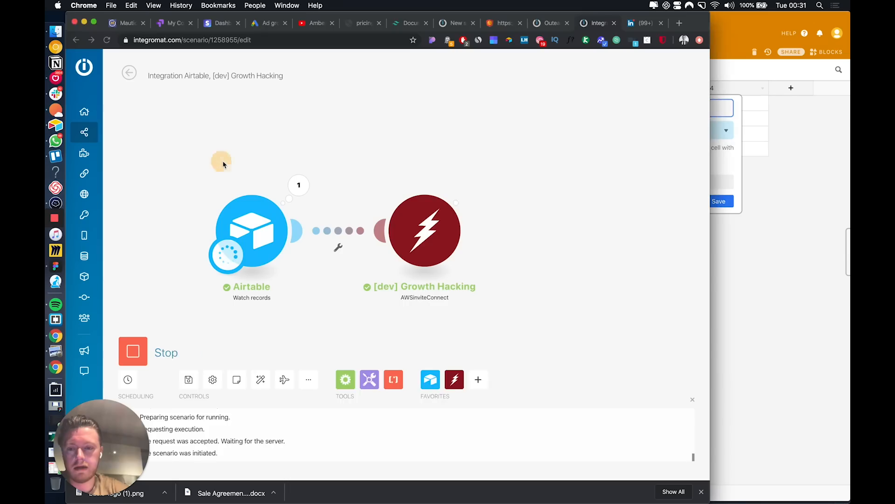
Inspect the Growth Hacking output: name, company PlateUp, distance 2, status ok
left_click(414, 184)
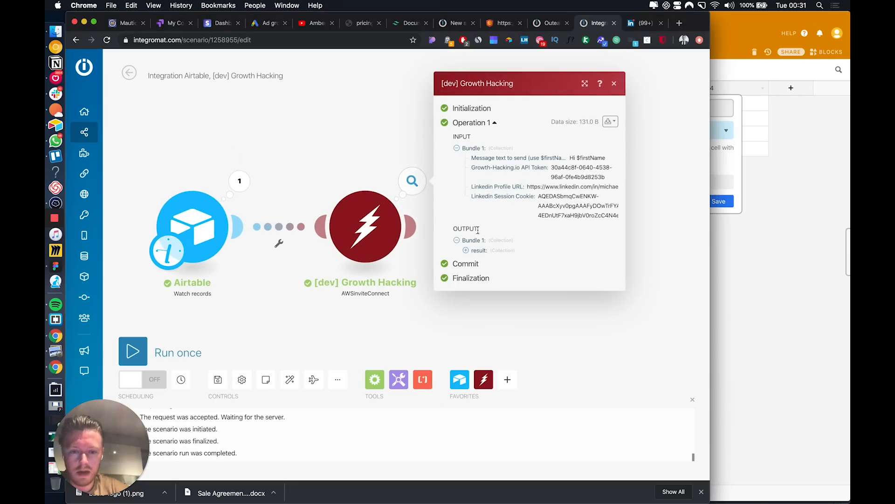
left_click(474, 254)
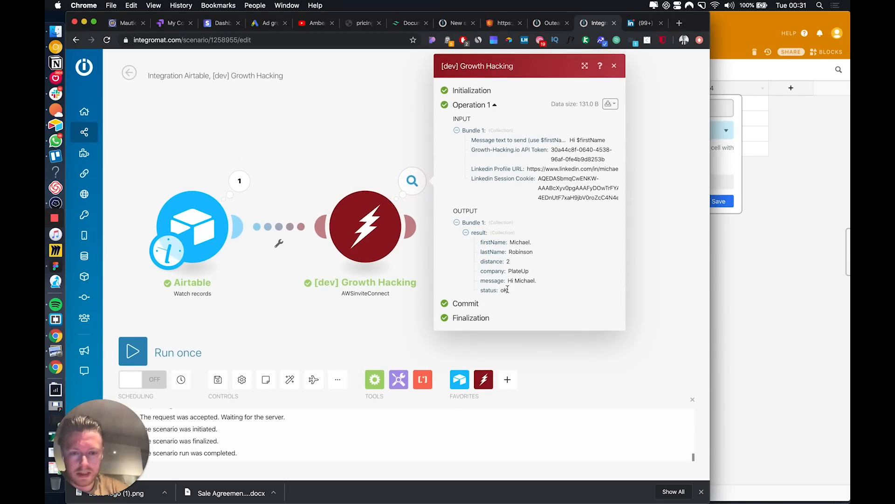
left_click_drag(507, 289, 479, 289)
left_click_drag(537, 281, 508, 261)
left_click(510, 260)
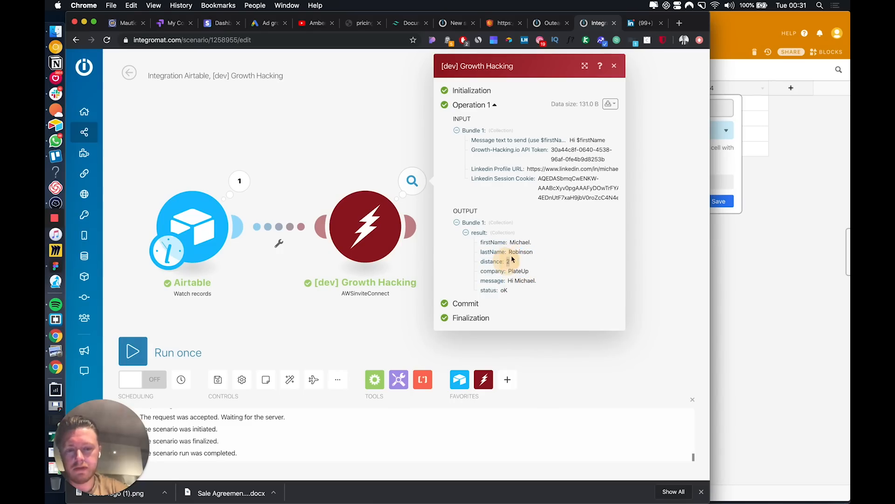
left_click(515, 252)
left_click(515, 254)
left_click(505, 270)
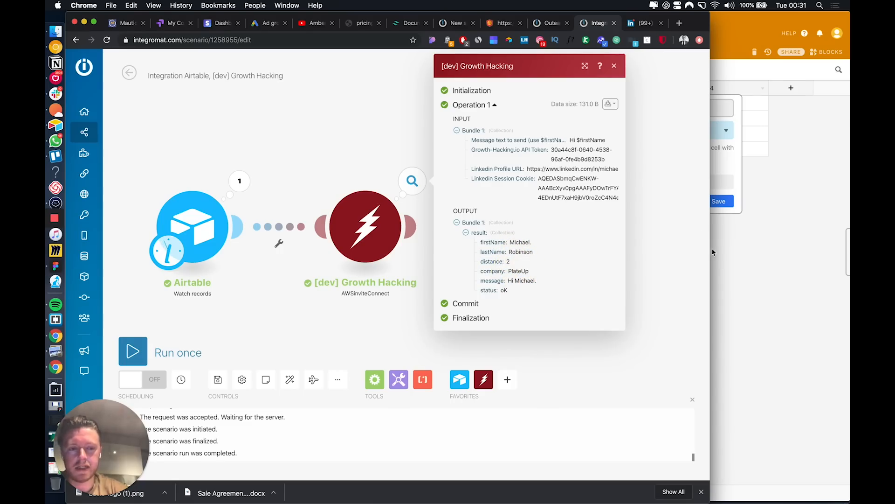
Add First Name, Last Name, company and Connection Degree columns to the Airtable table
left_click(717, 170)
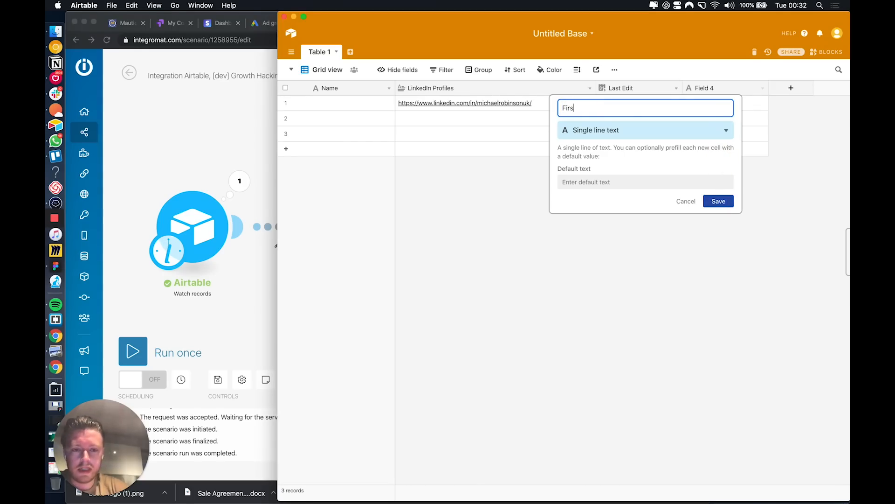
type("First Name")
key("Return")
left_click(791, 87)
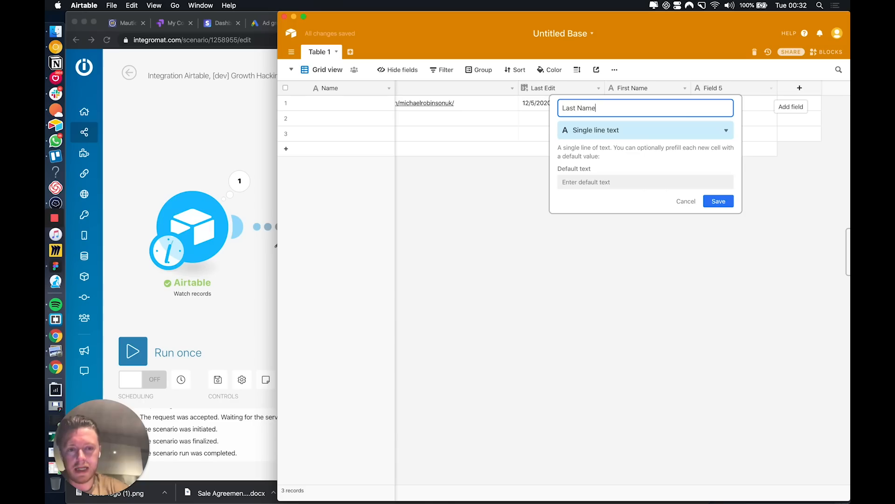
key("Return")
left_click(799, 89)
type("Comapny")
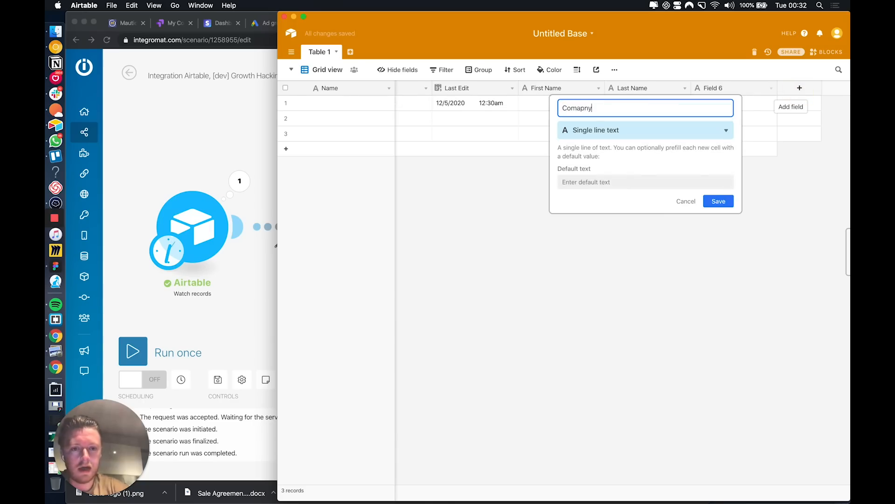
key("Return")
left_click(799, 89)
type("Connection De")
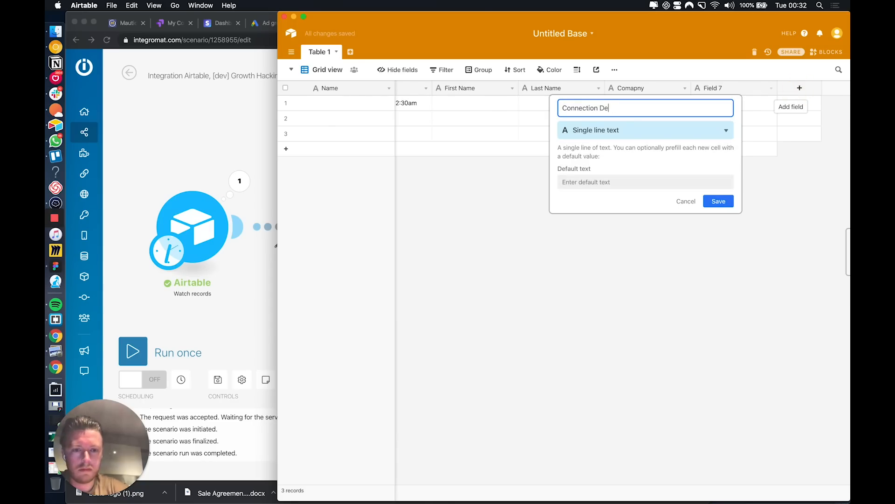
type("gree")
key("Return")
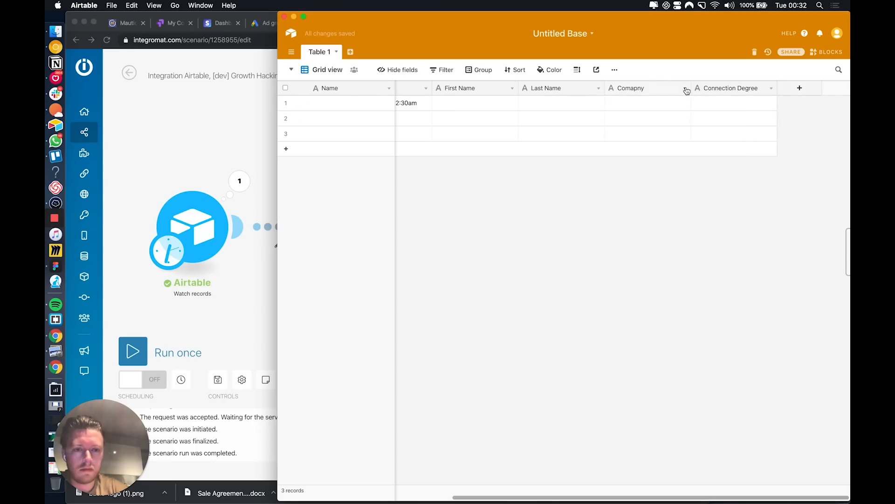
Correct the misspelled 'Comapny' column name to 'Company'
left_click(685, 89)
left_click(663, 102)
double_click(642, 108)
type("C")
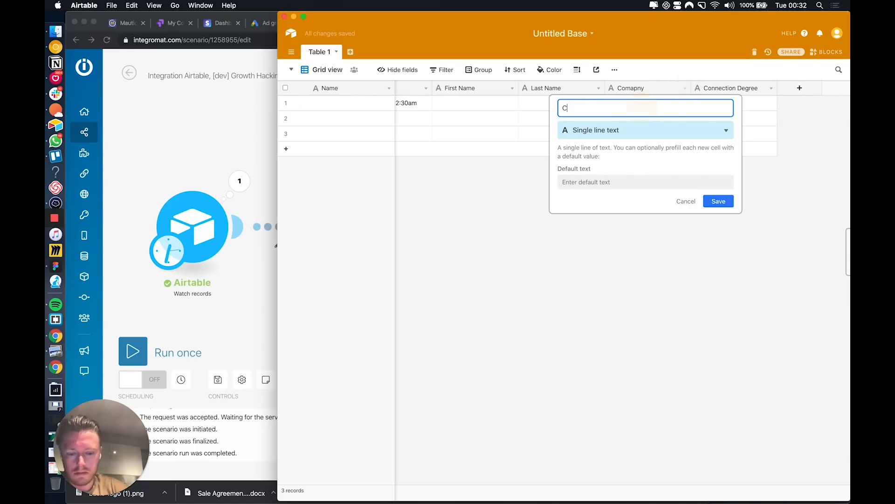
type("ompany")
key("Return")
Add an Airtable 'Update a record' module on Untitled Base using the watched record's ID
left_click(204, 146)
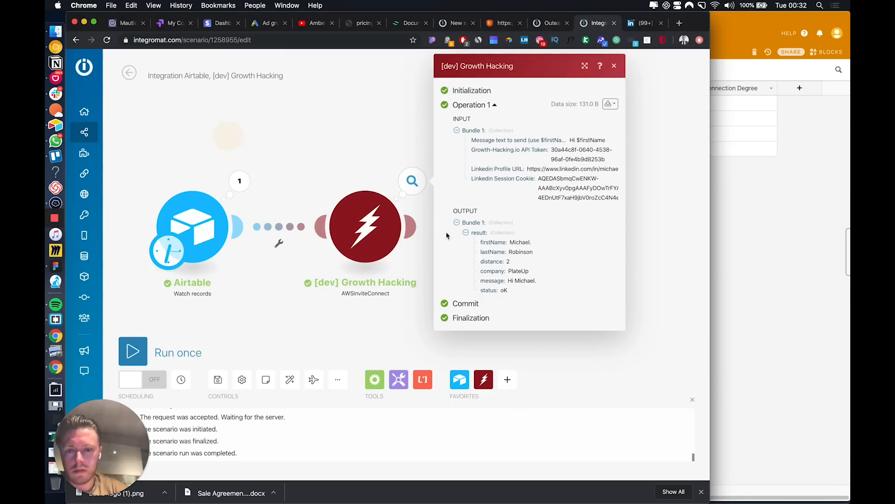
left_click(411, 227)
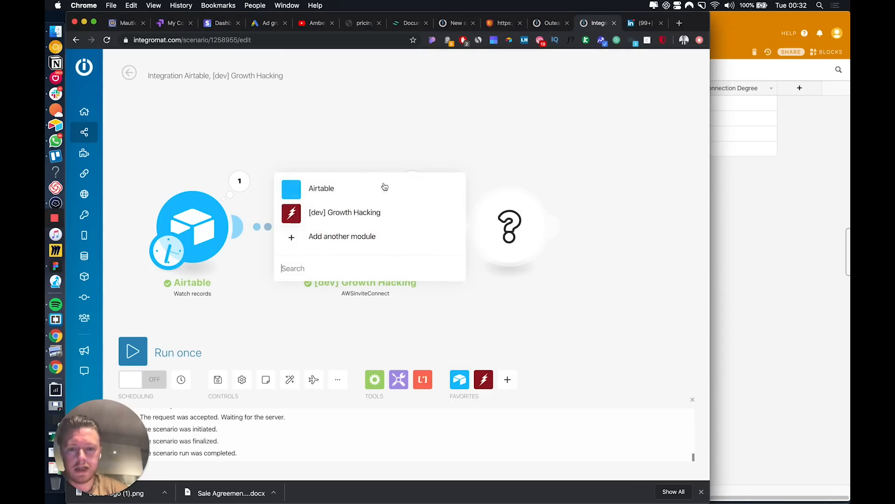
left_click(369, 189)
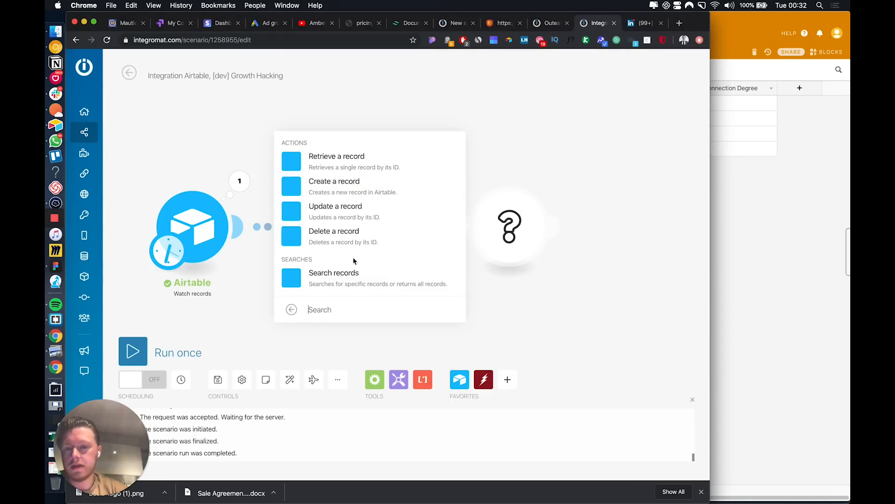
left_click(362, 218)
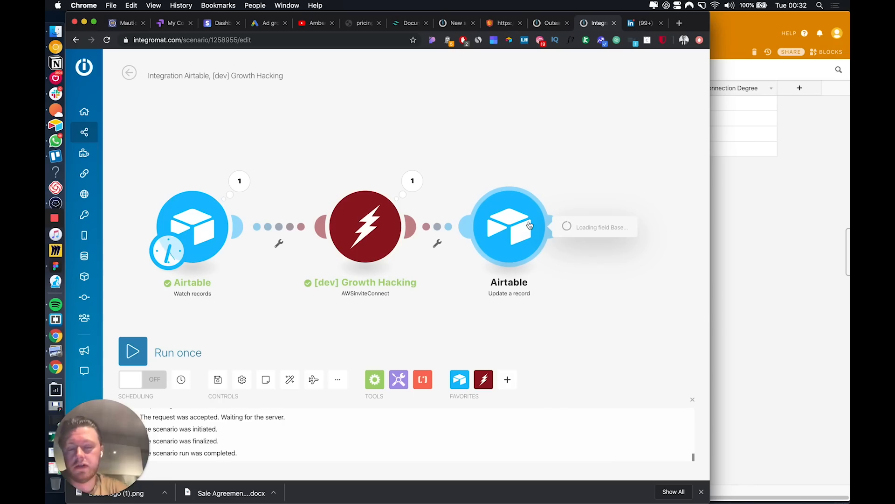
left_click(401, 228)
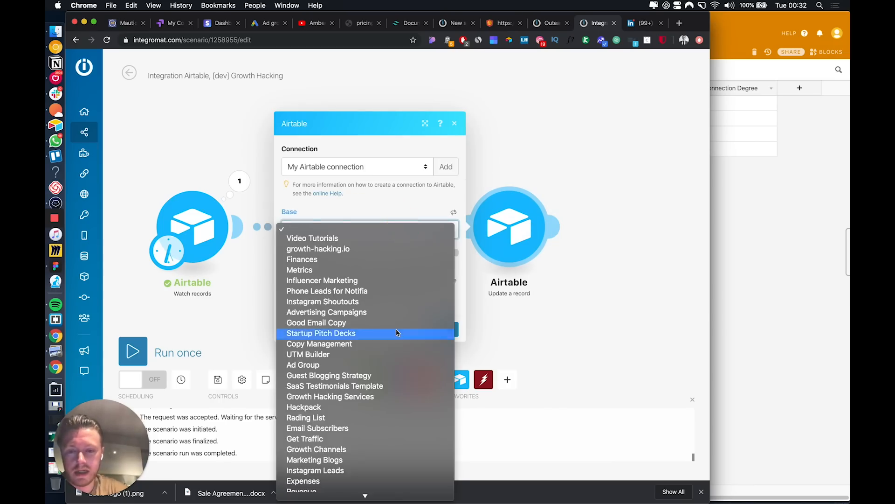
scroll(399, 329, "down", 10)
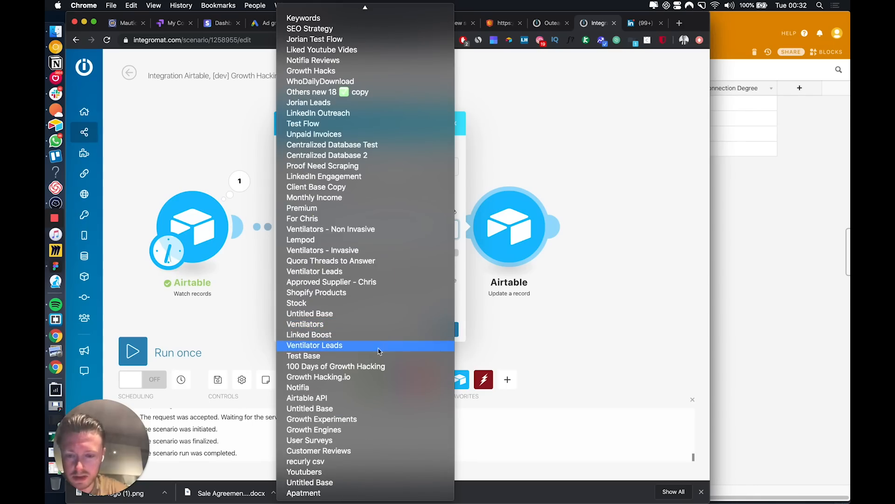
left_click(369, 313)
left_click(341, 257)
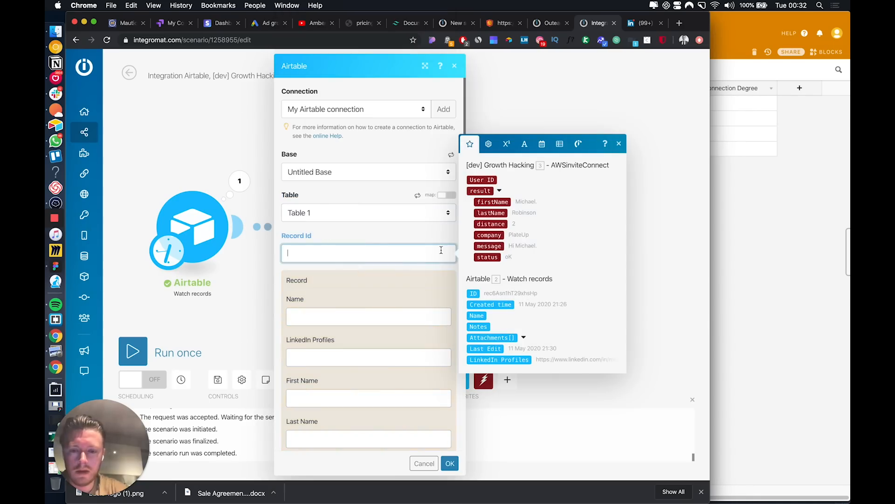
left_click(471, 292)
Map firstName, lastName, company and distance into First Name, Last Name, Company, Connection Degree
scroll(364, 350, "down", 5)
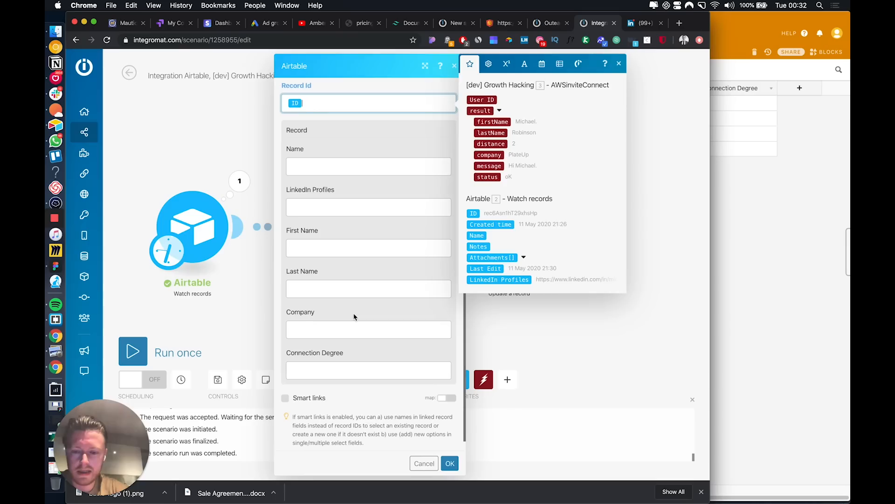
left_click(338, 250)
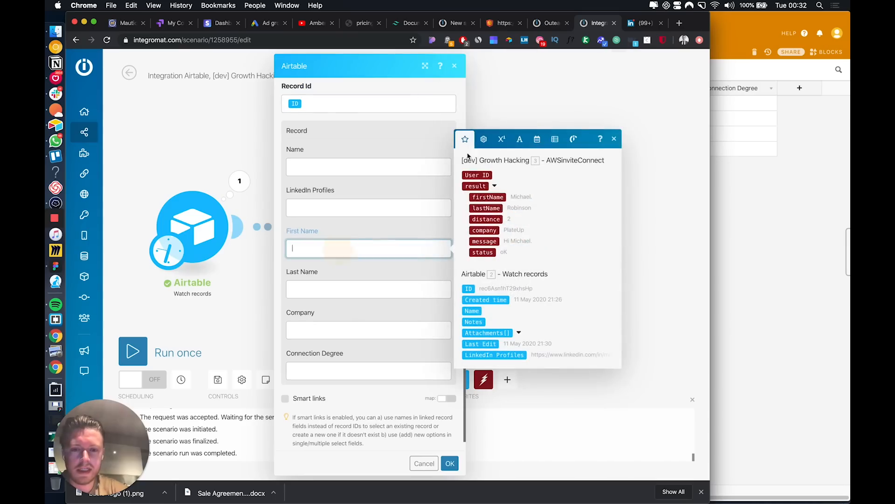
left_click(486, 198)
left_click(345, 290)
left_click(486, 249)
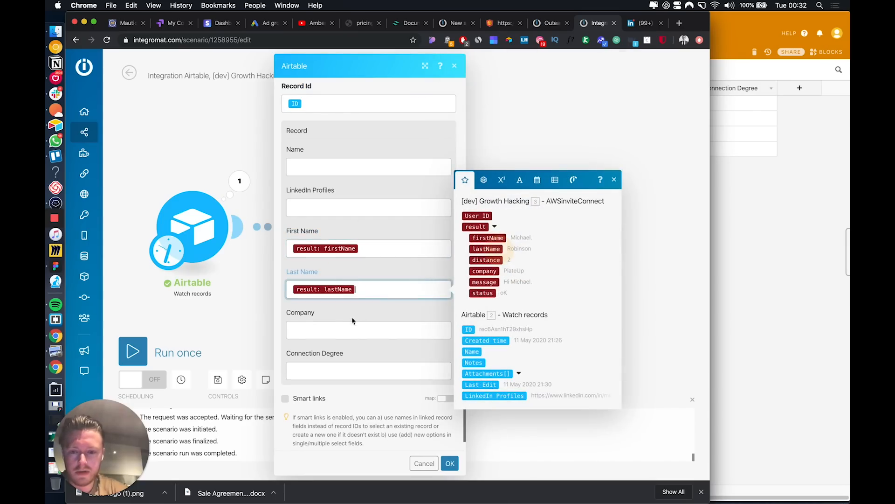
left_click(353, 328)
left_click(484, 312)
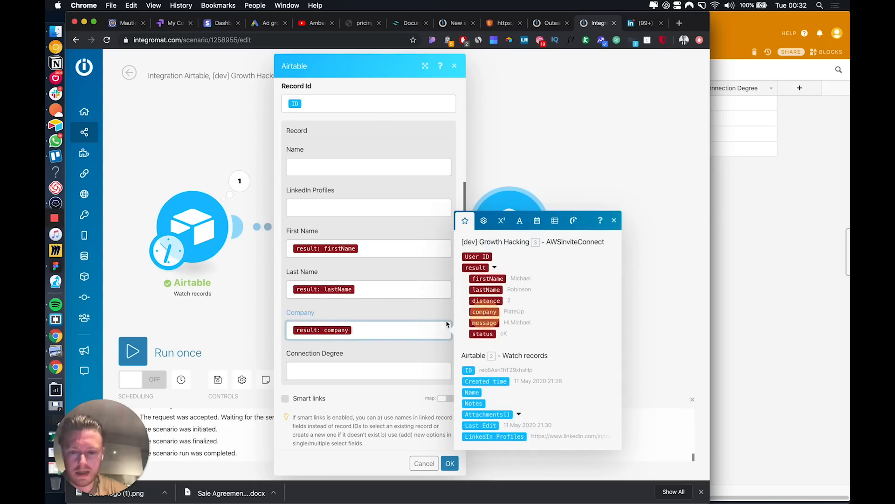
left_click(376, 369)
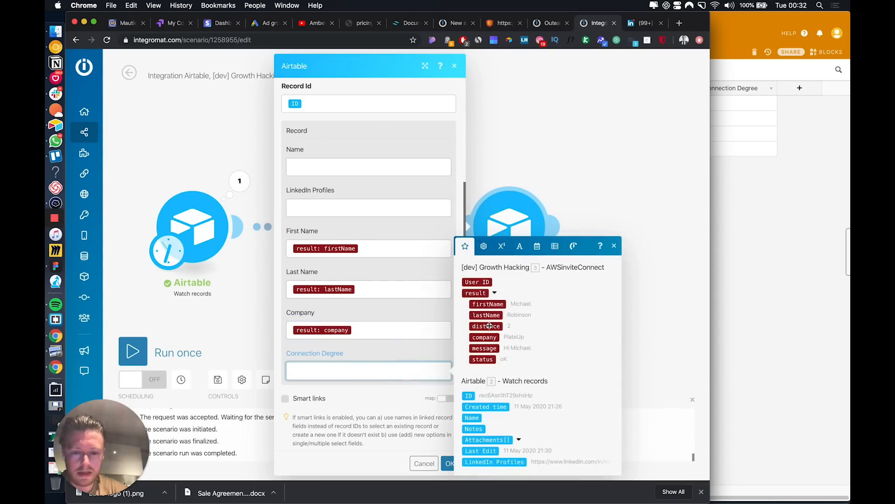
left_click(487, 326)
left_click(449, 463)
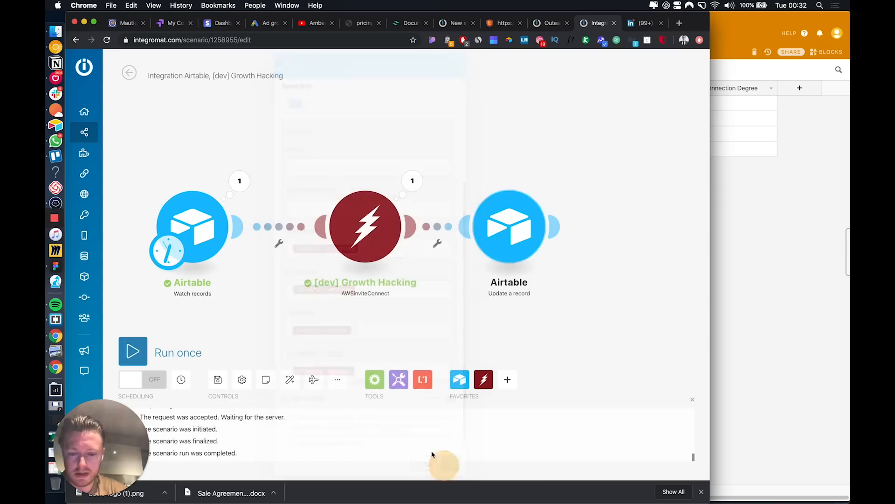
Save the scenario and paste the second LinkedIn result's profile link into Airtable row 2
left_click(217, 378)
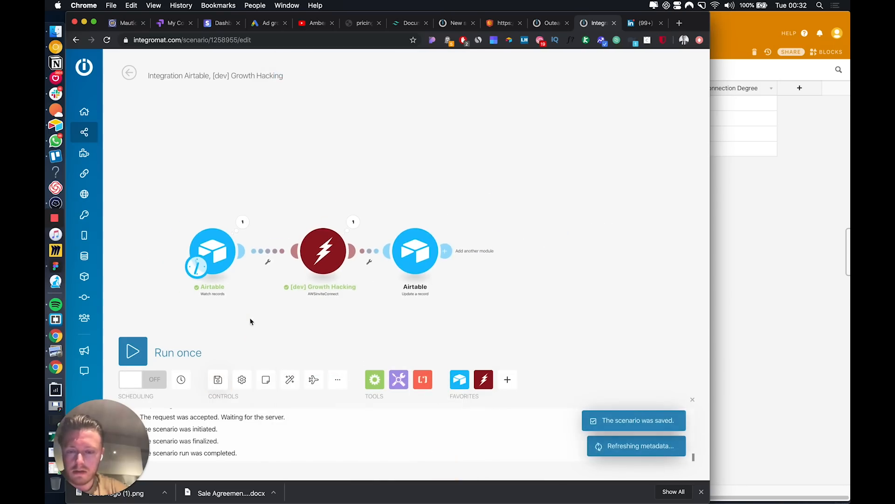
left_click(634, 28)
scroll(304, 286, "down", 1)
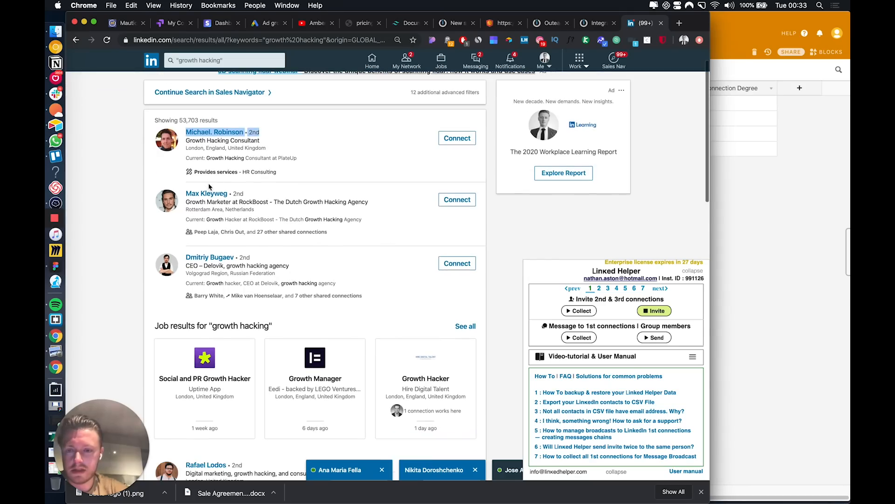
right_click(207, 193)
left_click(220, 240)
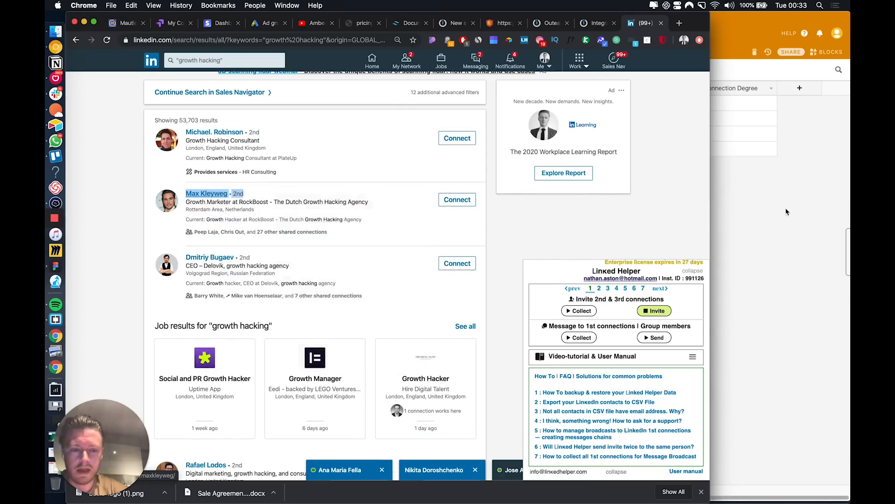
left_click(786, 212)
scroll(487, 153, "left", 5)
left_click(493, 119)
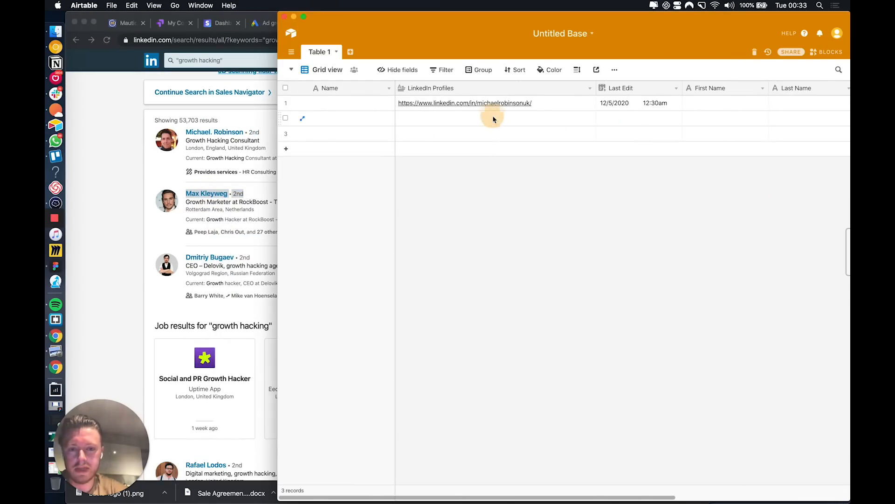
key("super+v")
Paste the third LinkedIn result's profile link into Airtable row 3
left_click(110, 295)
right_click(216, 257)
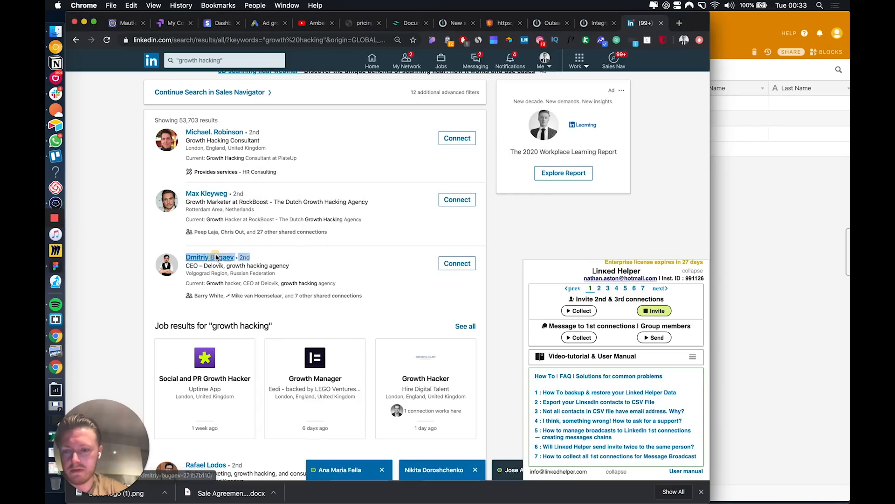
left_click(260, 302)
left_click(797, 194)
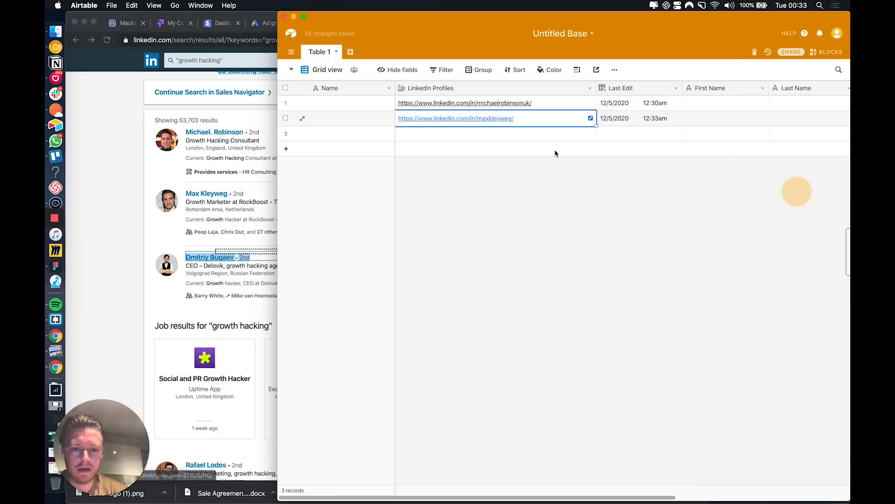
left_click(505, 135)
key("super+v")
left_click(193, 223)
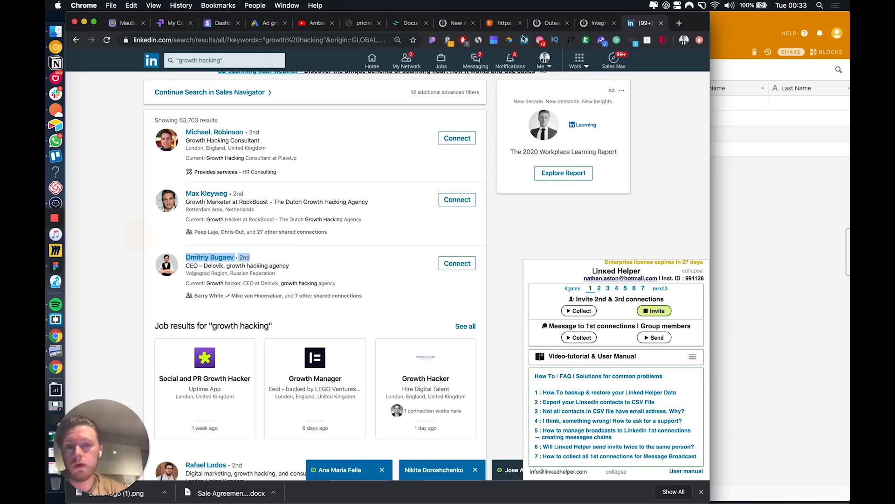
left_click(587, 27)
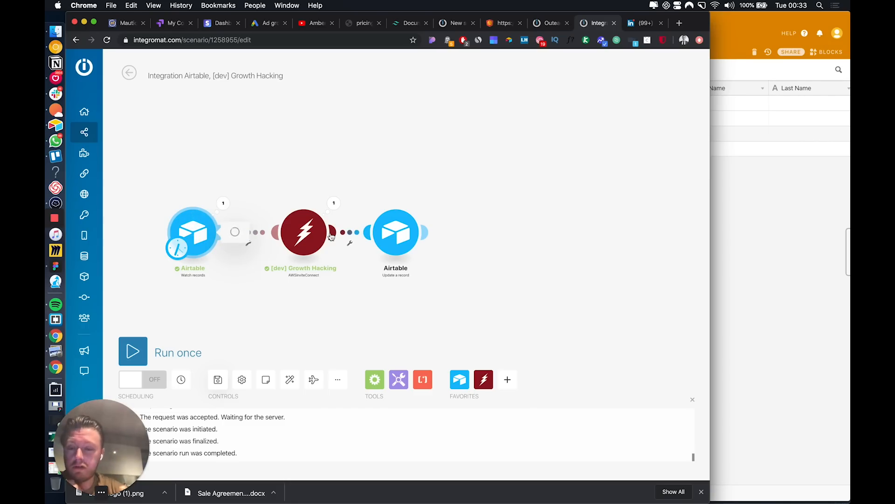
Set the Airtable Watch records module's Max Records to 3 and run the scenario once
left_click_drag(311, 155, 365, 139)
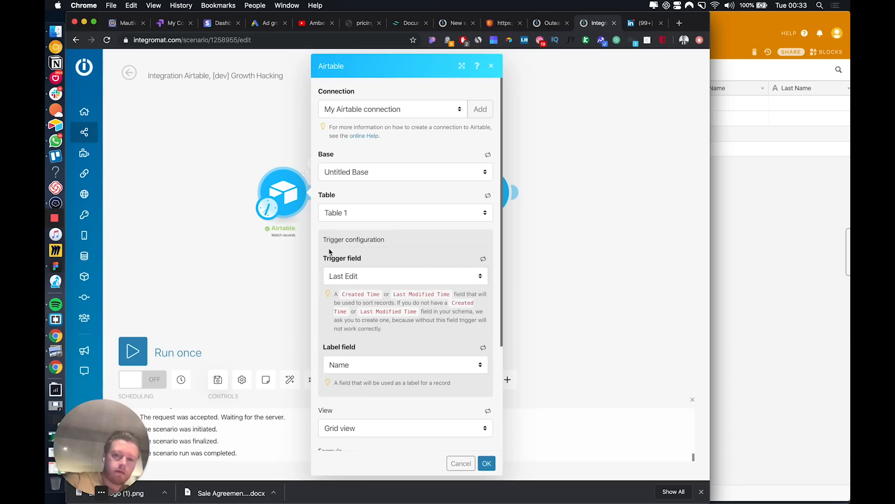
scroll(352, 289, "down", 3)
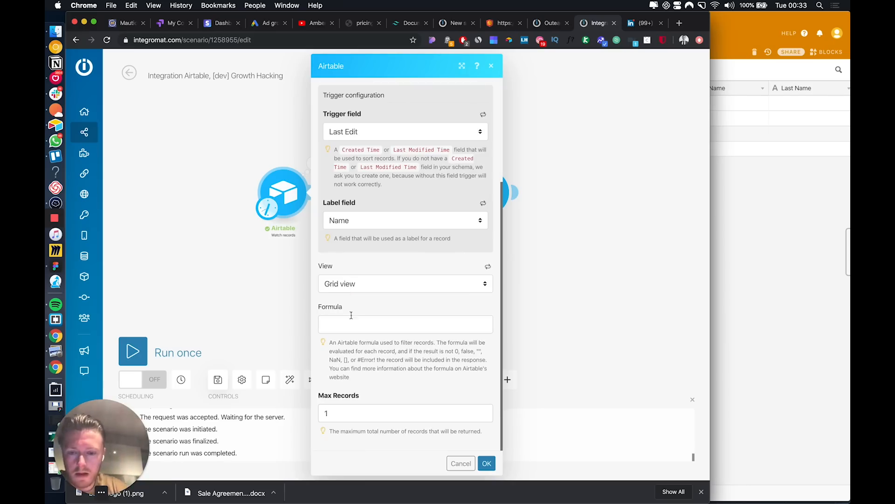
left_click(351, 405)
type("1")
key("BackSpace")
type("3")
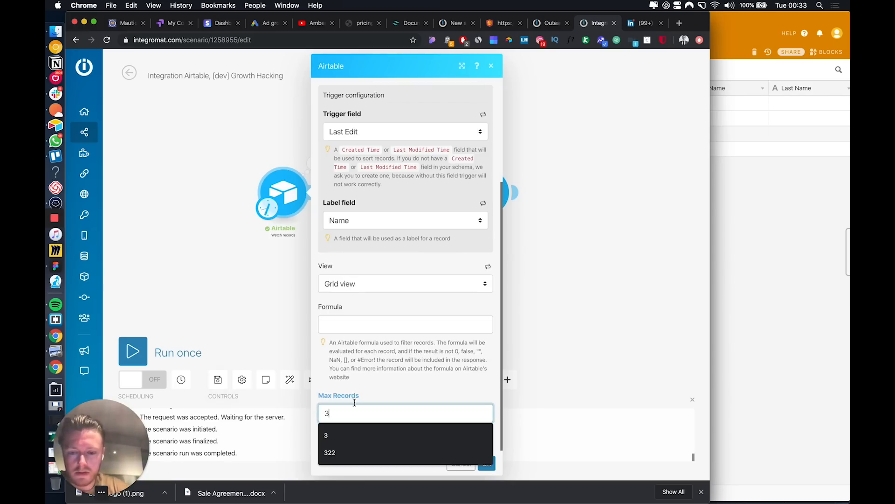
left_click(487, 464)
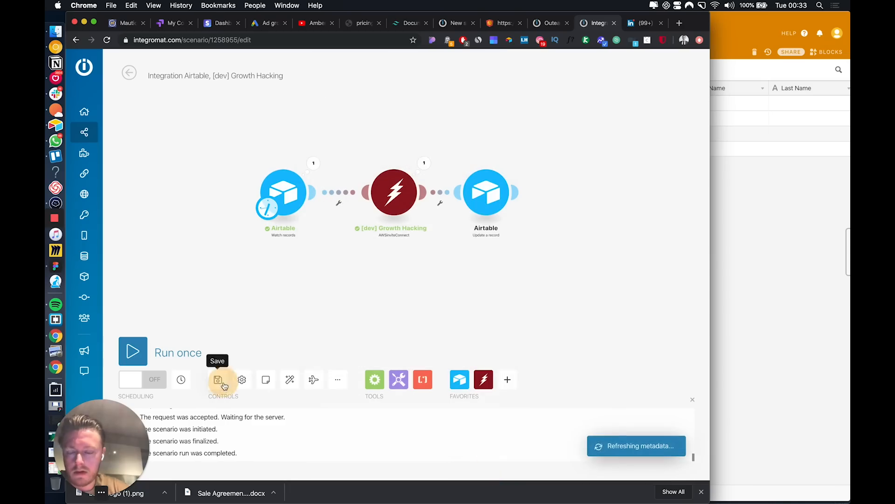
left_click(135, 352)
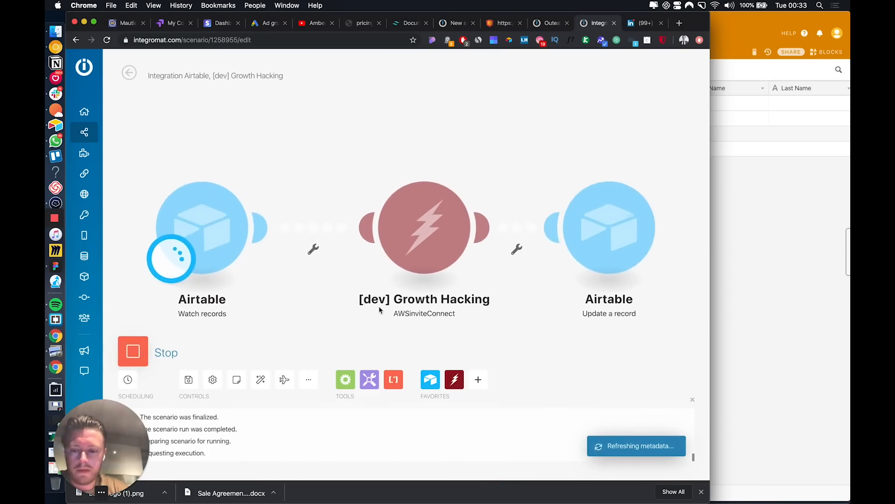
In Airtable, narrow the Name column and check rows 2 and 3 for names, companies and degree 2
left_click(765, 232)
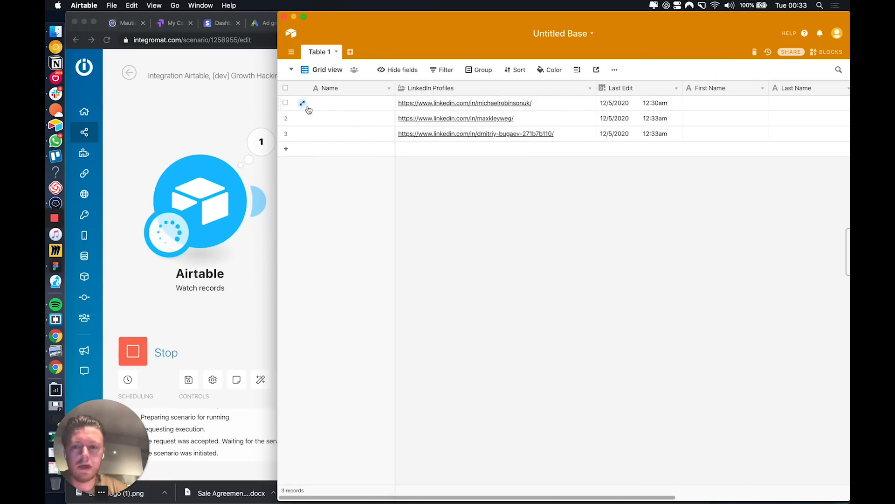
left_click_drag(395, 87, 324, 90)
scroll(598, 109, "right", 5)
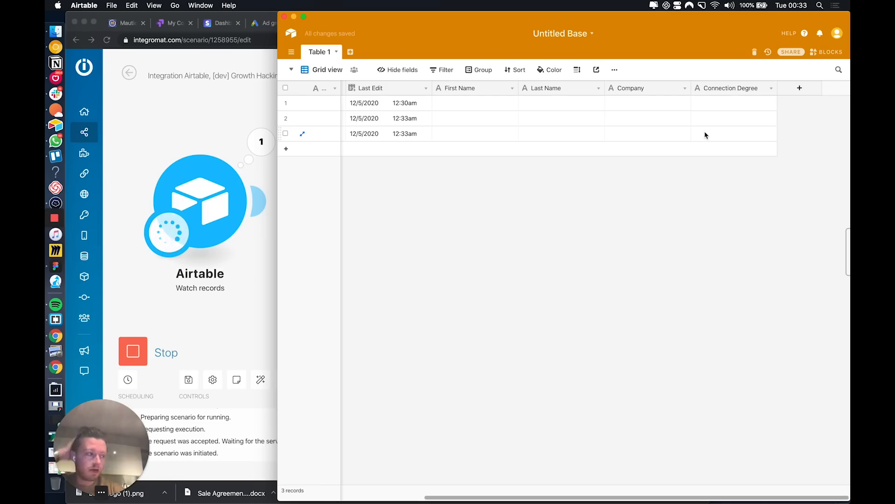
left_click(684, 205)
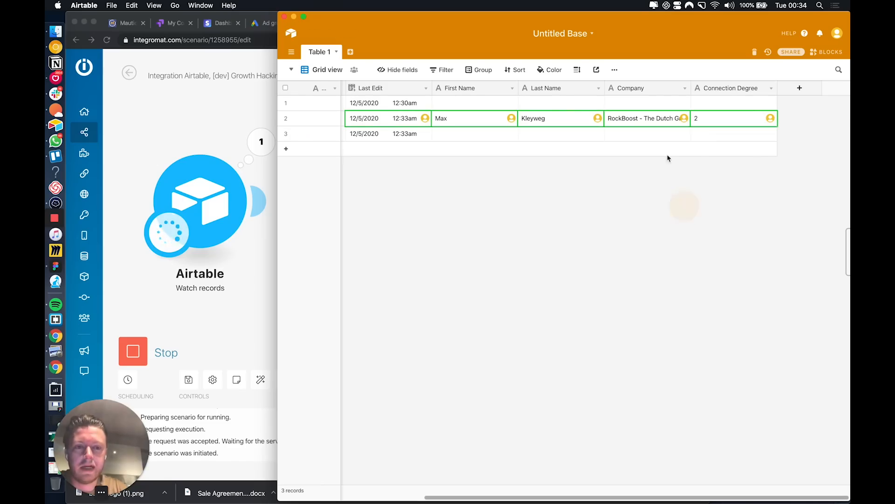
left_click(634, 102)
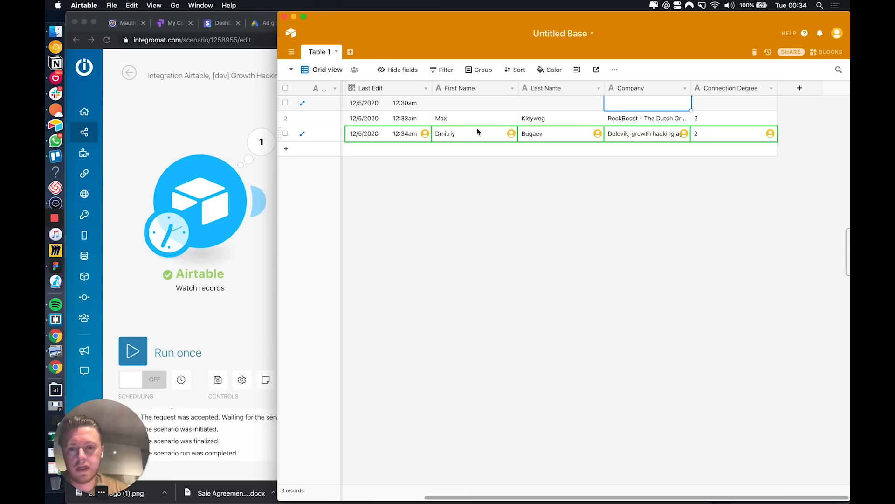
scroll(401, 102, "left", 5)
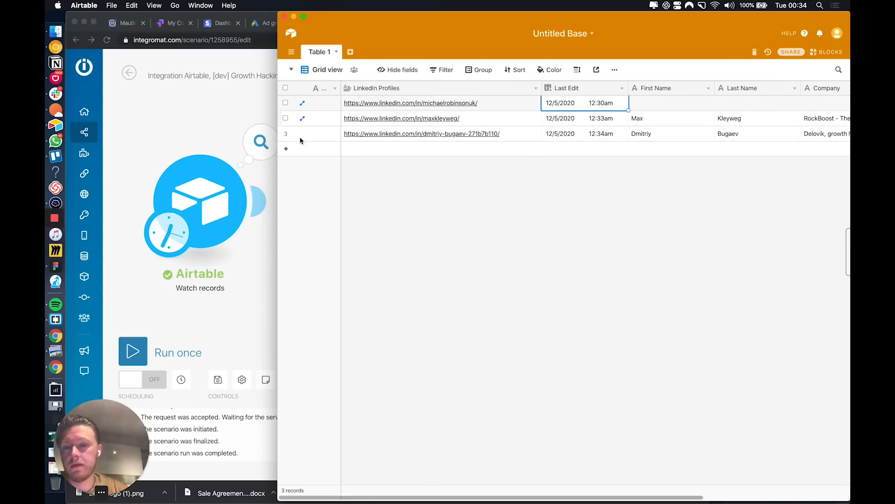
Open Choose where to start for the Integromat Airtable watch module
left_click(192, 174)
right_click(191, 173)
left_click(222, 209)
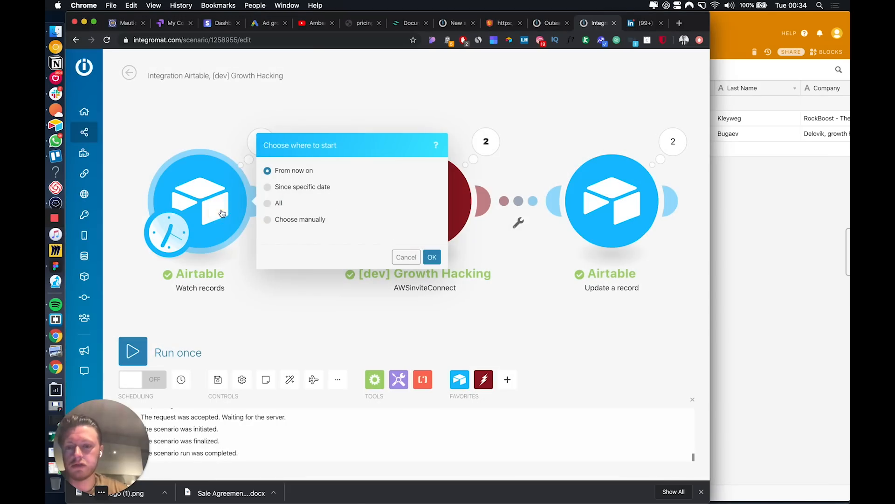
Set the watch trigger's starting point to Choose manually and confirm with OK
left_click(267, 219)
left_click(305, 161)
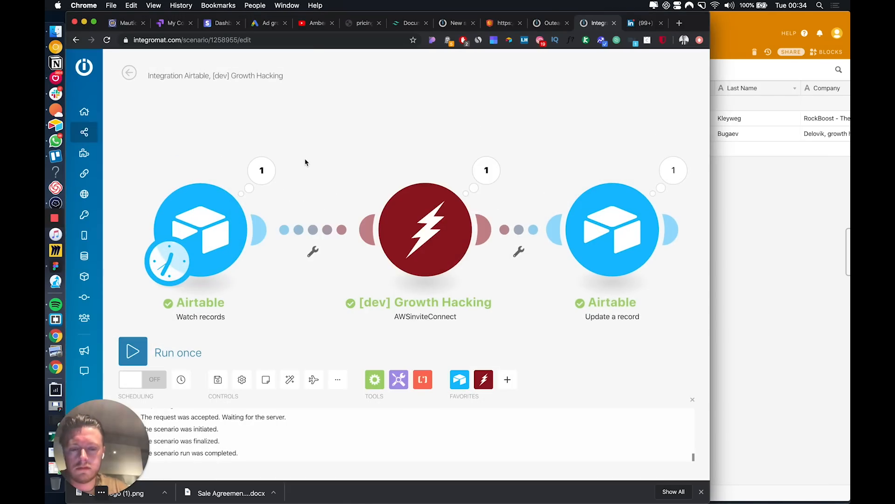
scroll(305, 162, "down", 5)
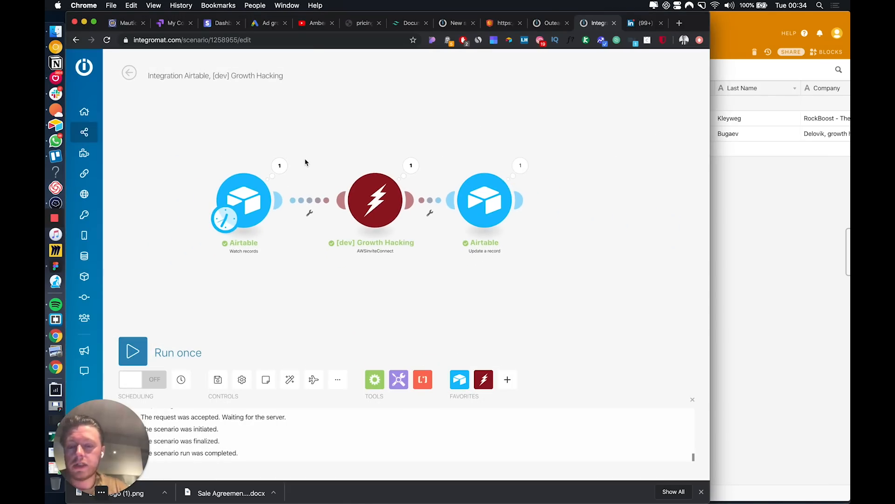